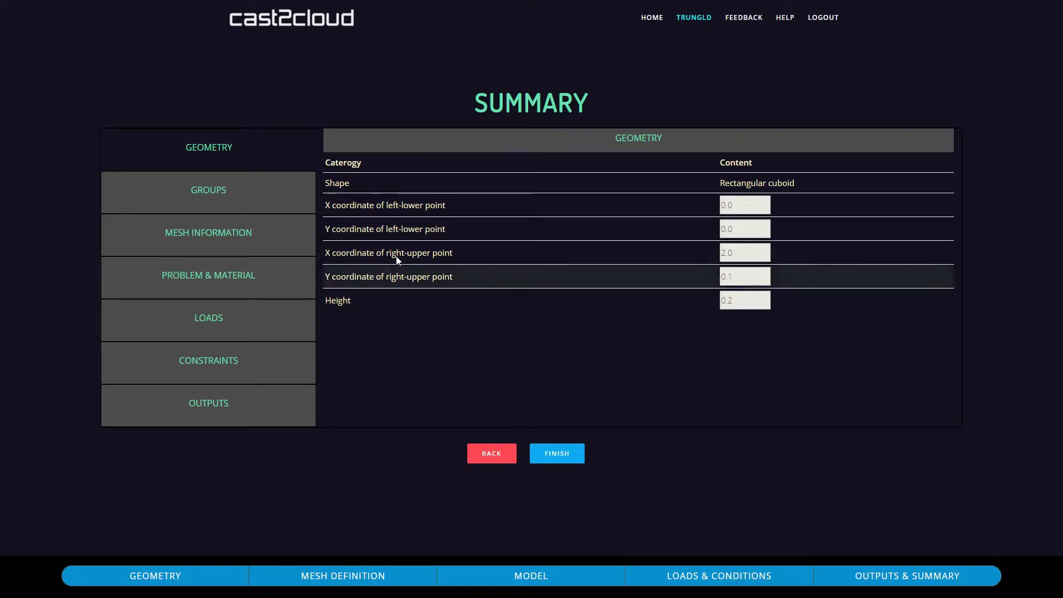
# Review the groups, mesh, problem and material, loads and constraints in the project summary, and finish the setup
pyautogui.click(289, 210)
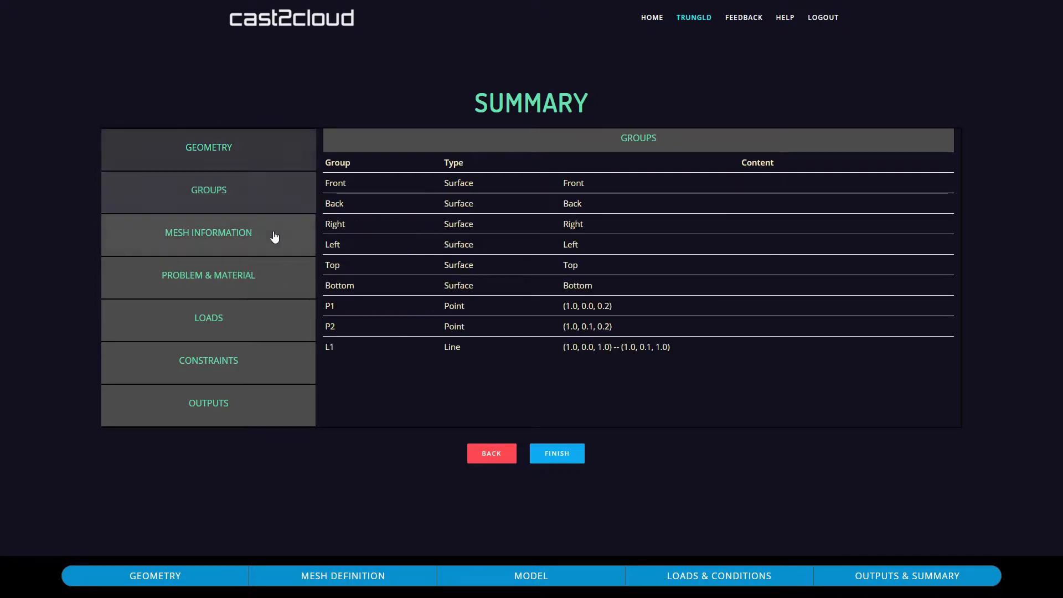
pyautogui.click(273, 240)
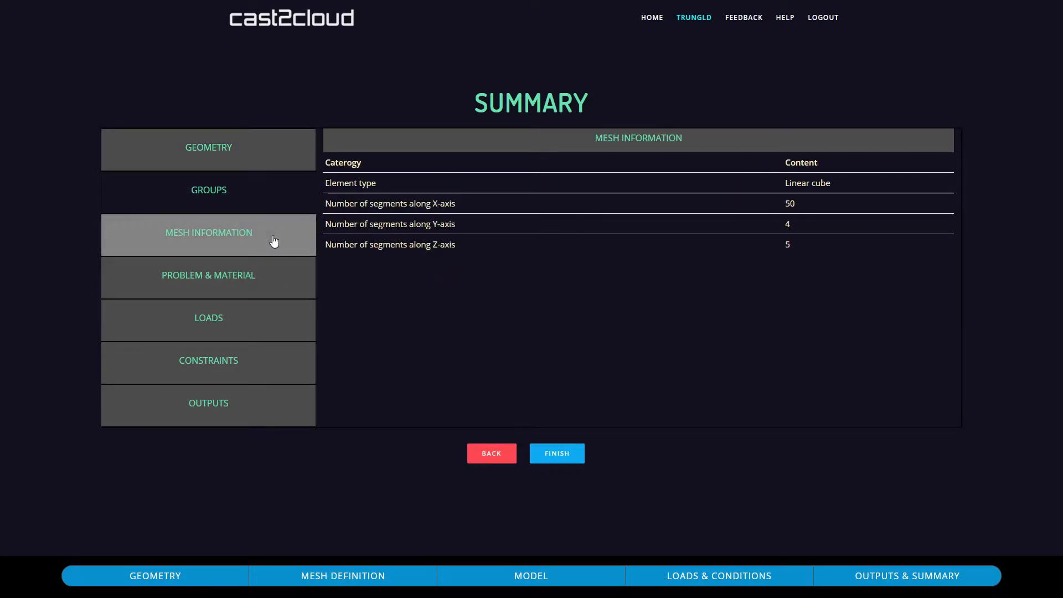
pyautogui.click(264, 288)
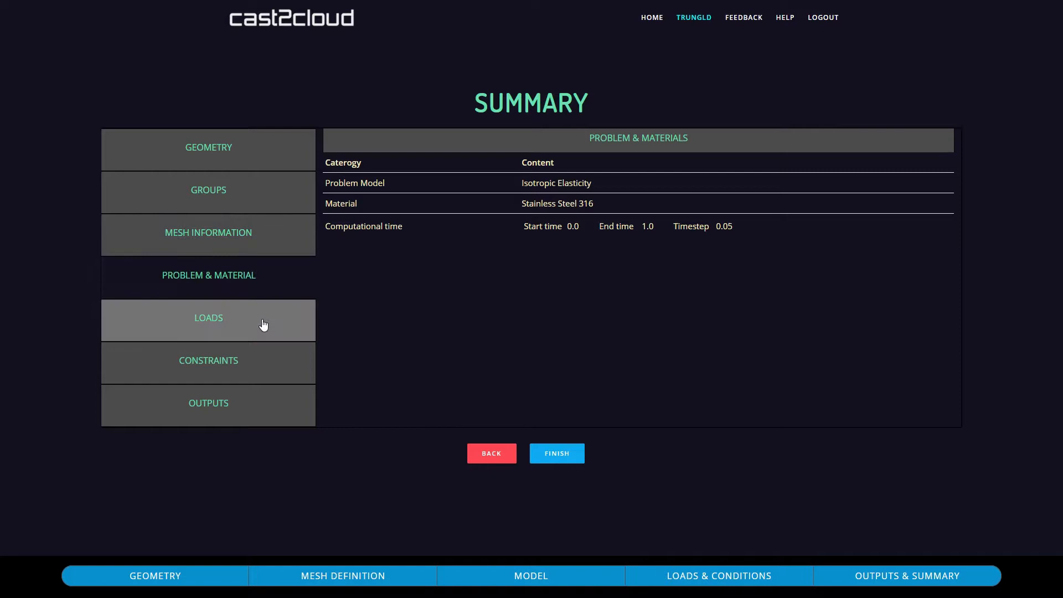
pyautogui.click(264, 325)
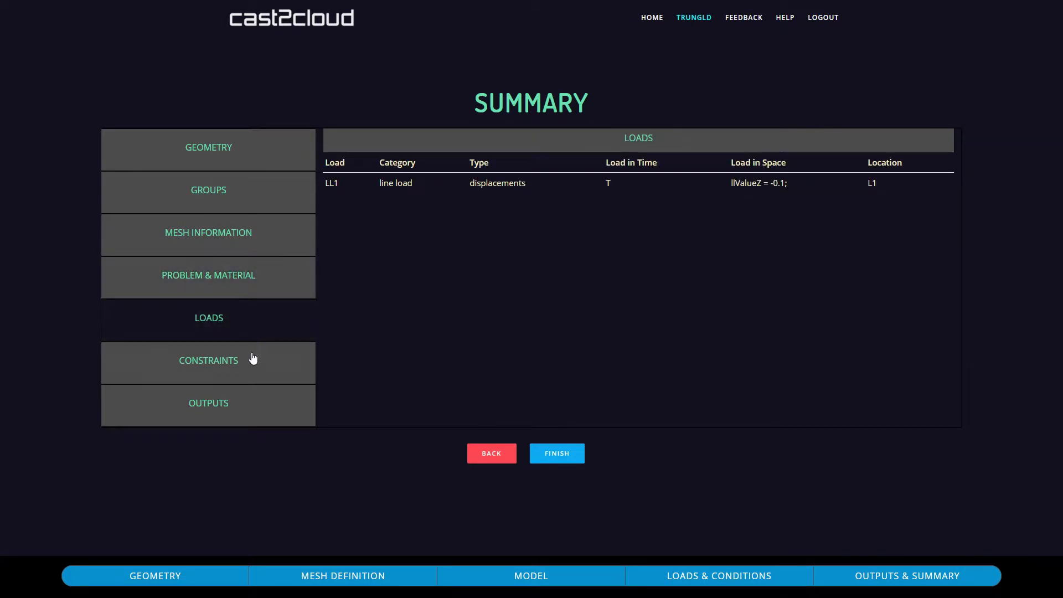
pyautogui.click(250, 380)
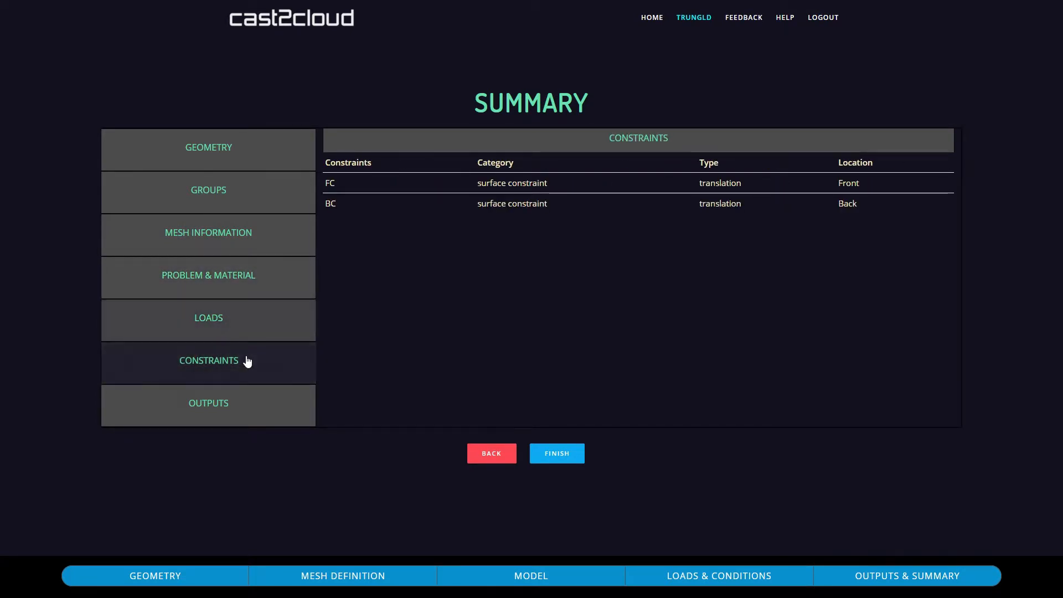
pyautogui.click(556, 451)
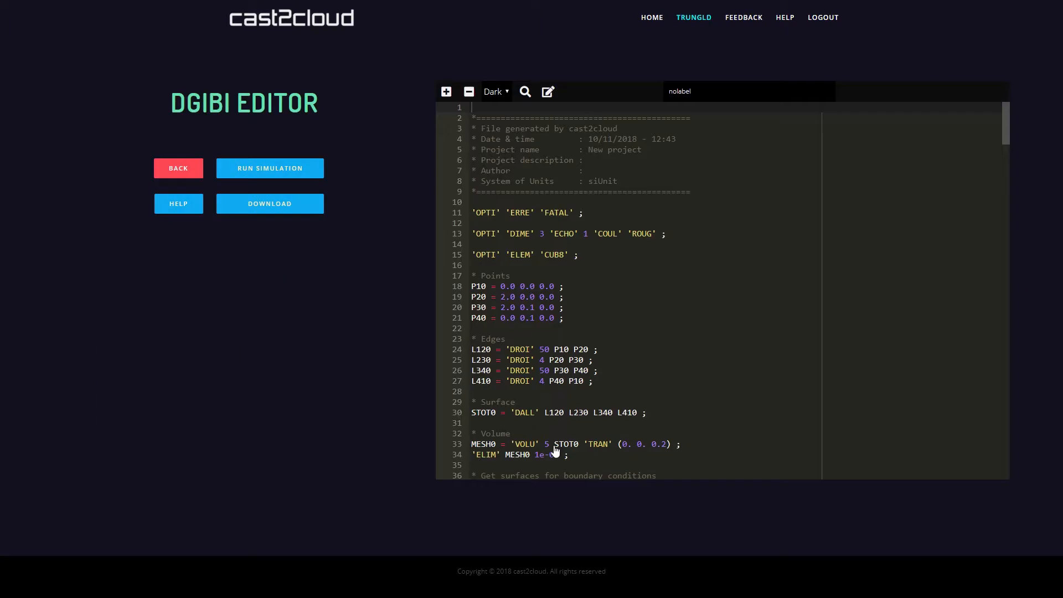
# Examine the generated DGIBI script, including its header, point and edge definitions, volume mesh and boundary surfaces
pyautogui.scroll(-5, 576, 254)
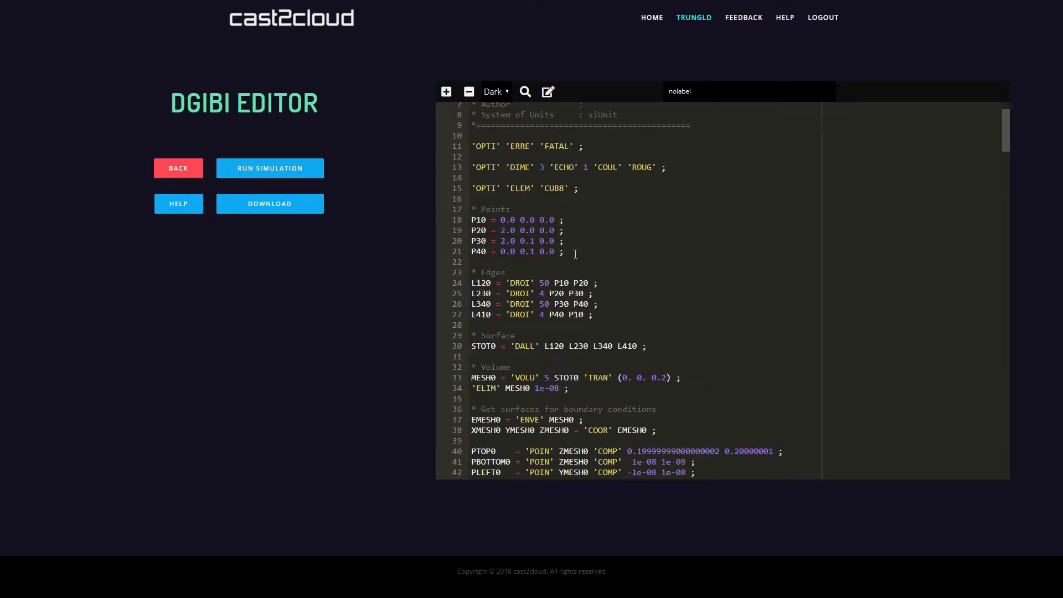
pyautogui.scroll(-2, 576, 254)
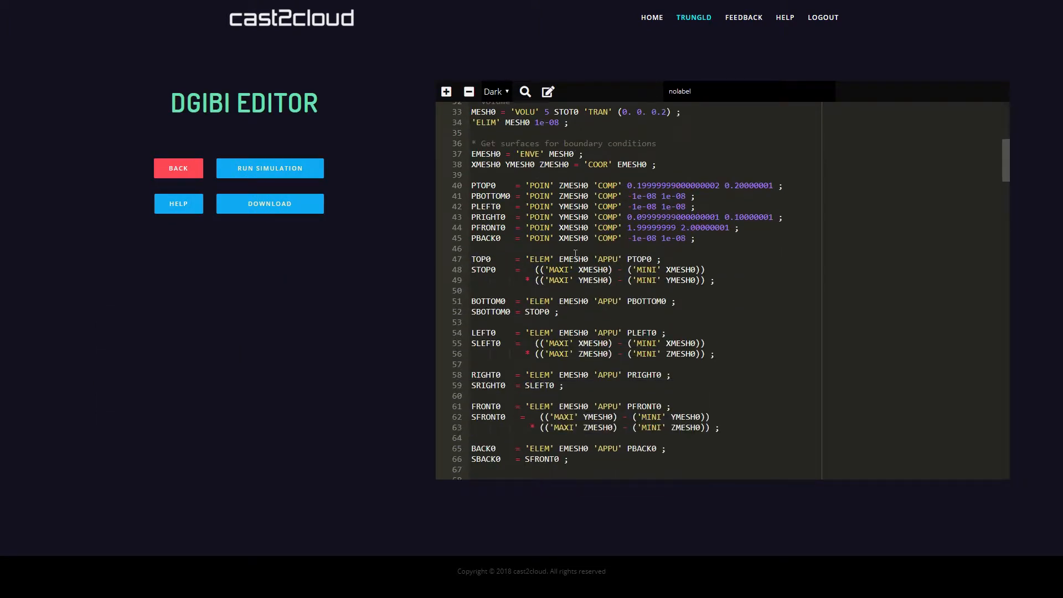
pyautogui.scroll(6, 576, 254)
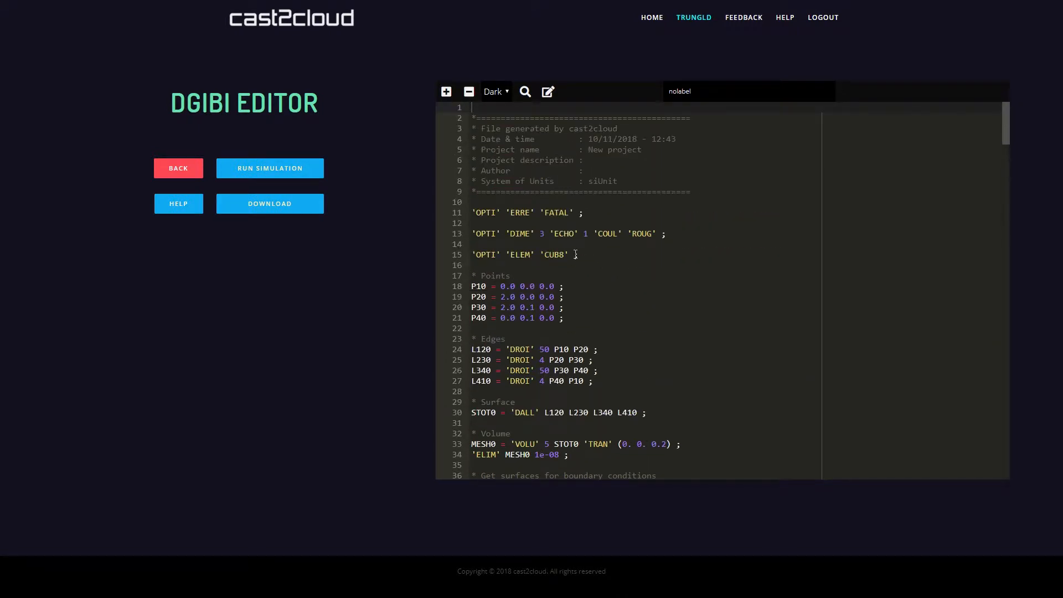
pyautogui.moveTo(480, 128); pyautogui.dragTo(635, 180)
pyautogui.click(674, 308)
pyautogui.scroll(-3, 675, 314)
pyautogui.moveTo(675, 314); pyautogui.dragTo(420, 306)
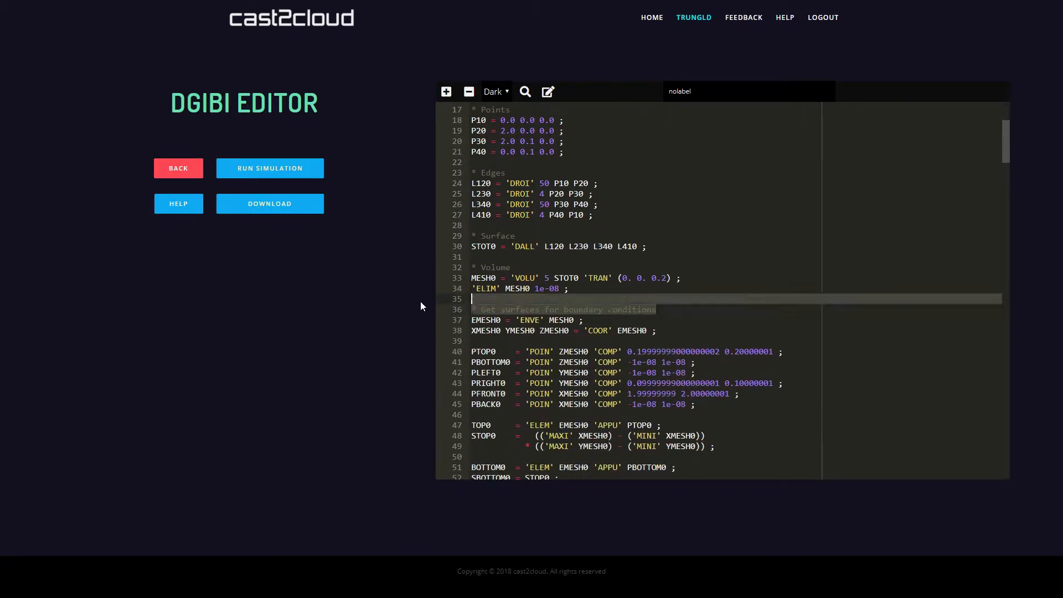
pyautogui.scroll(-4, 513, 301)
pyautogui.scroll(5, 513, 302)
pyautogui.scroll(2, 513, 299)
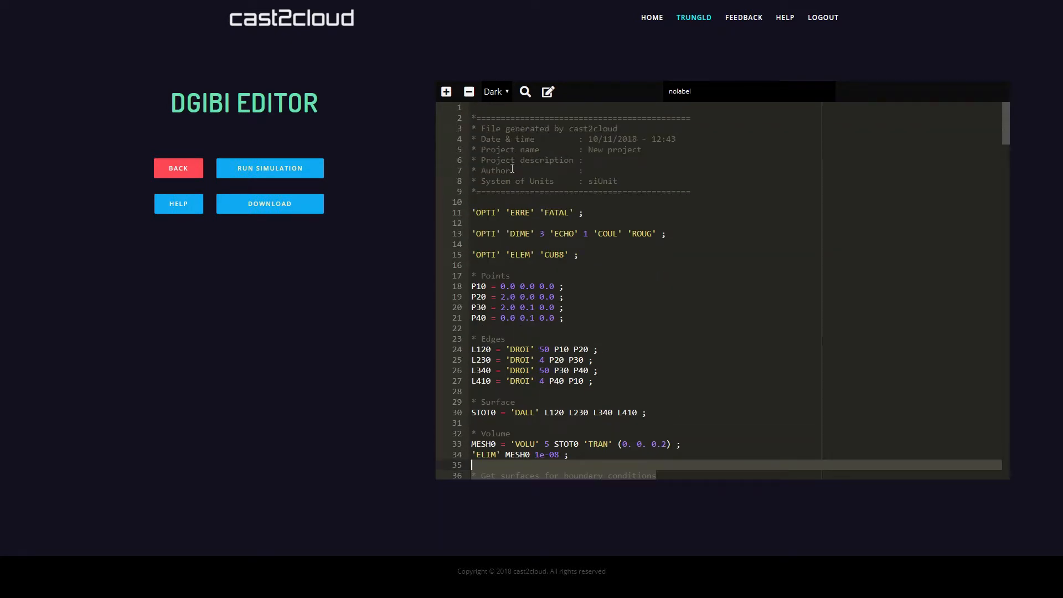
# Enable editing of the script and enter the author's name on the Author line of the header
pyautogui.click(549, 94)
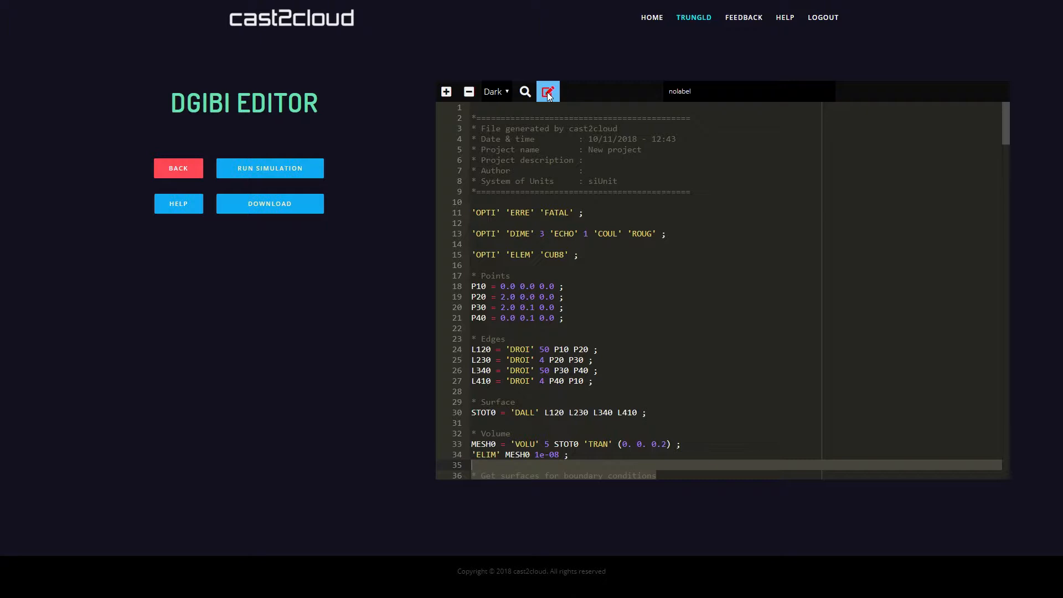
pyautogui.click(599, 170)
pyautogui.write('th')
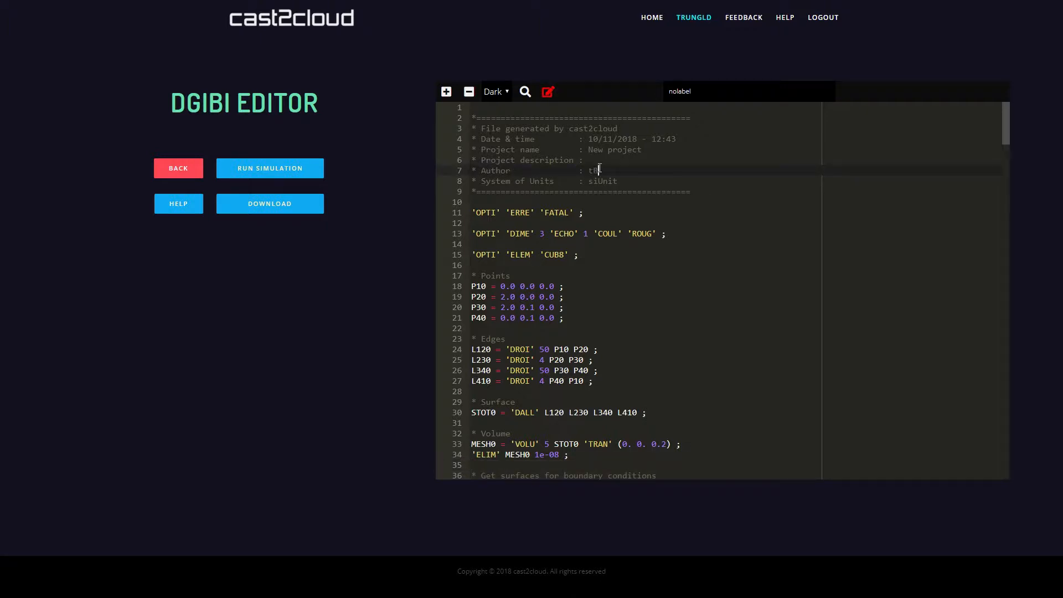
pyautogui.write('UN')
# Consult the Dgibi editor help, and download the script as a .dgibi file
pyautogui.click(186, 200)
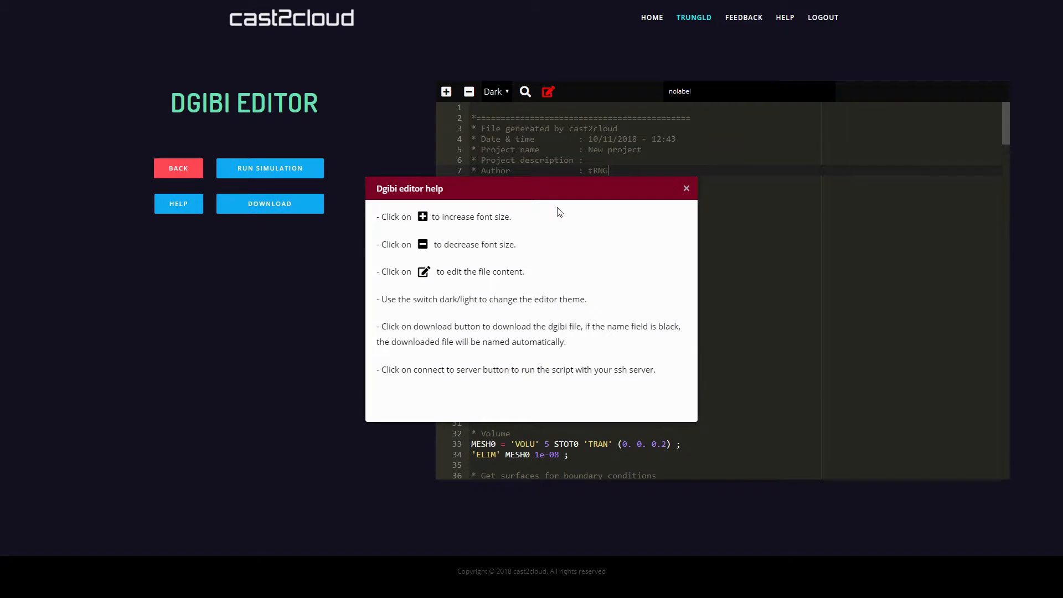
pyautogui.click(688, 190)
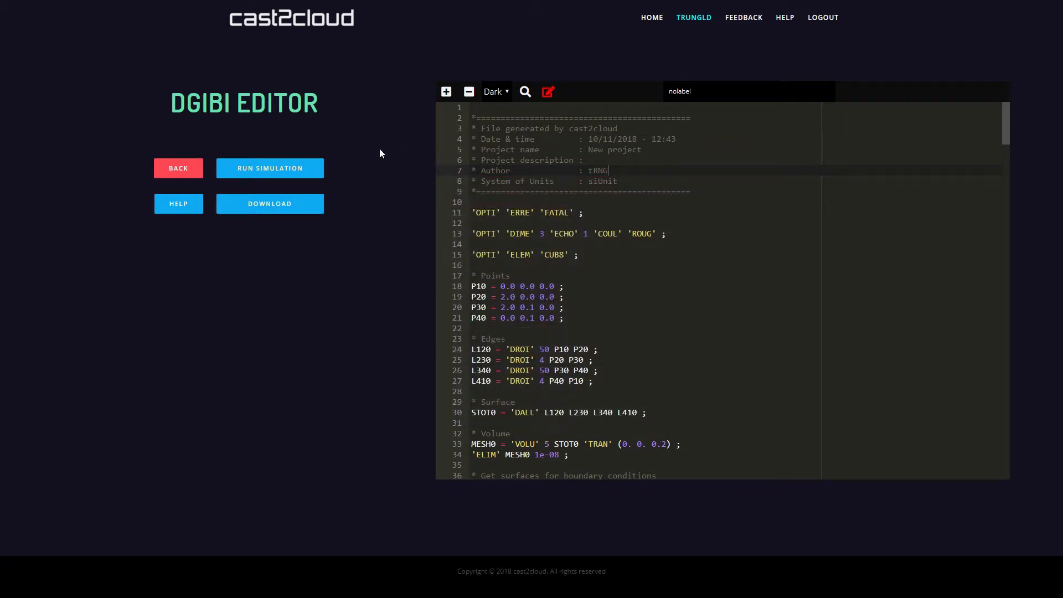
pyautogui.click(295, 204)
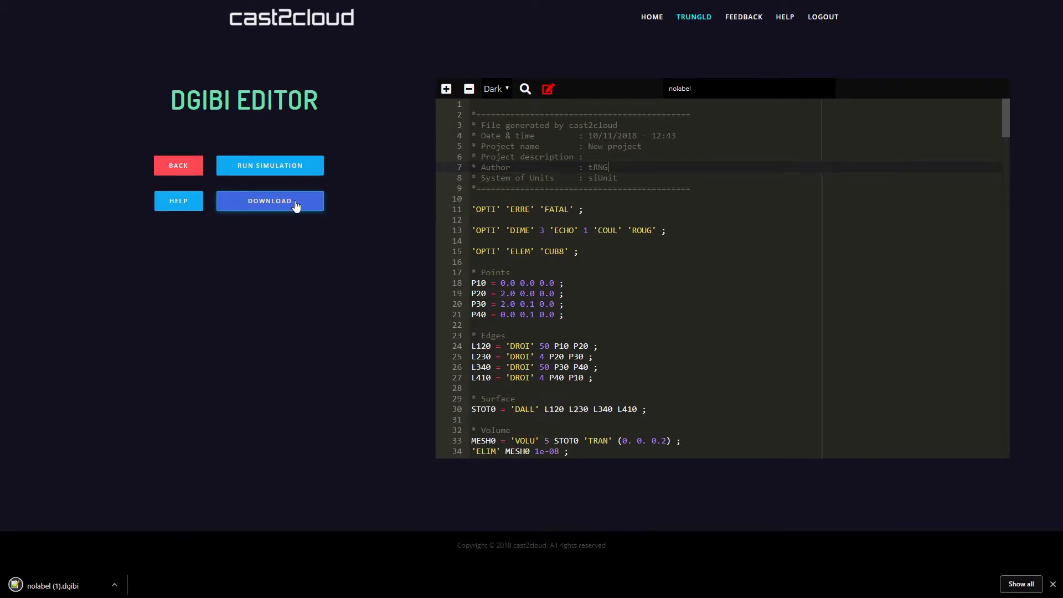
pyautogui.click(1053, 584)
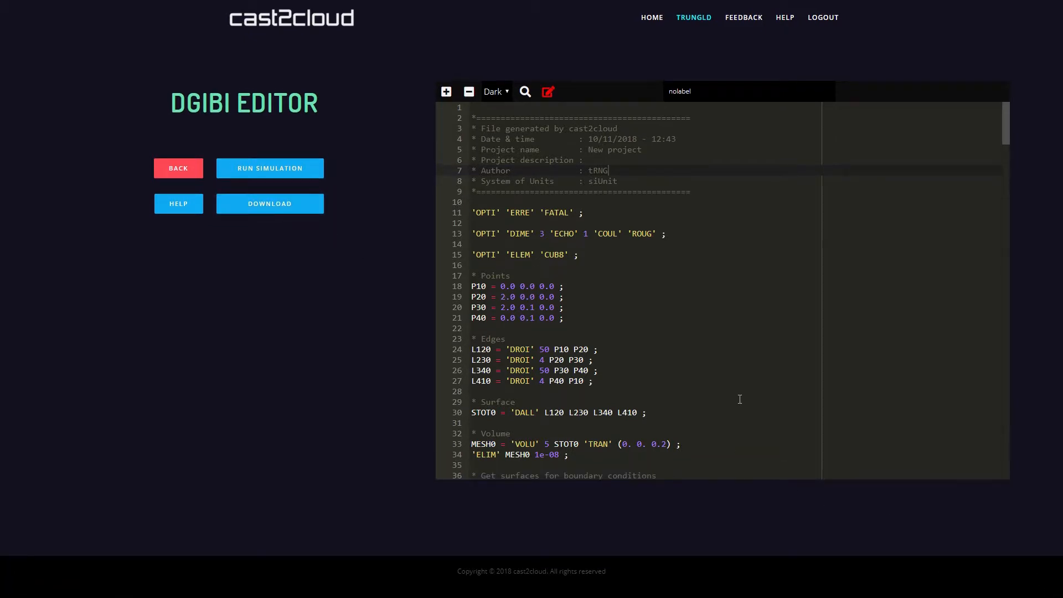
# Proceed to running the simulation and select the custom ssh server as the computation server
pyautogui.click(271, 166)
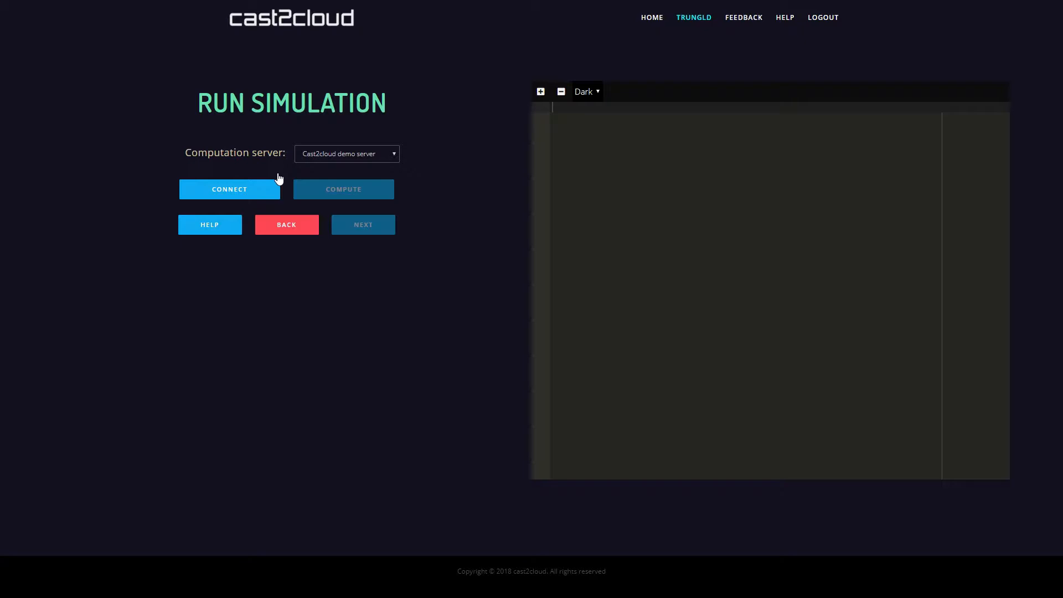
pyautogui.click(327, 158)
pyautogui.click(332, 176)
pyautogui.click(344, 159)
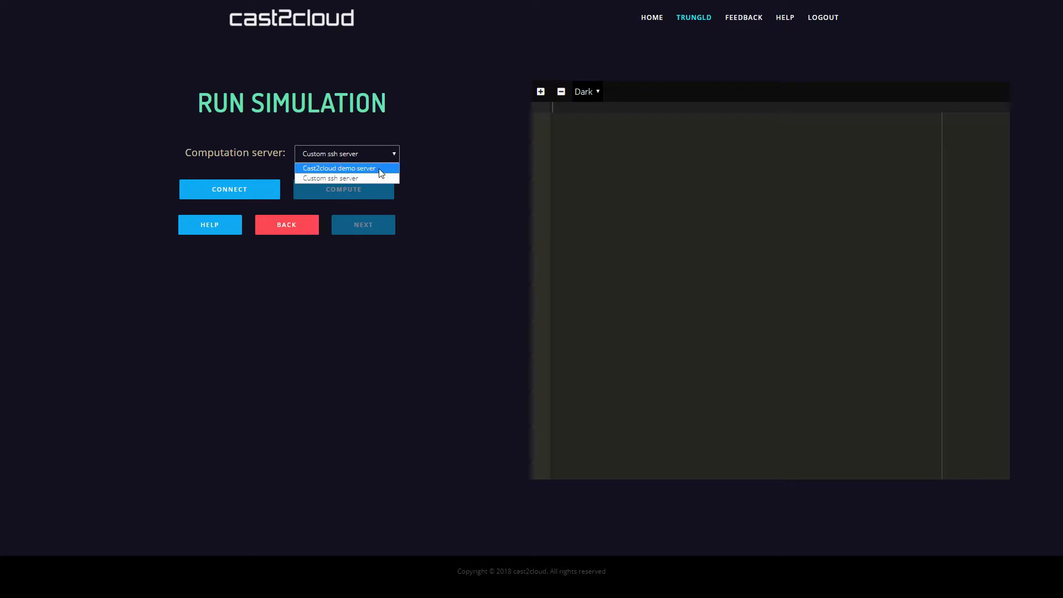
pyautogui.click(353, 179)
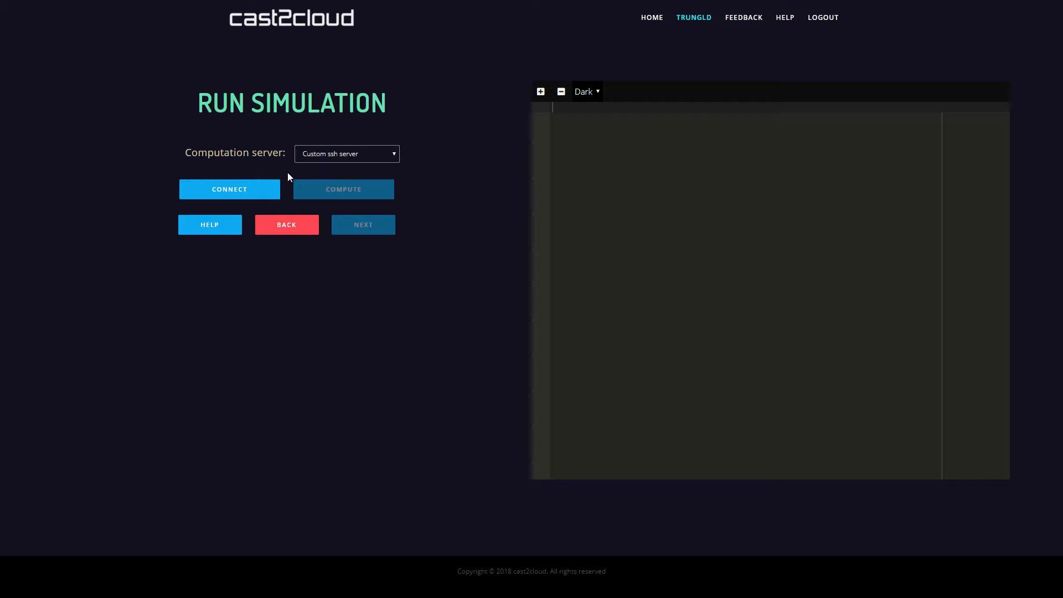
# Open the custom server connection form and read the server connection help on data privacy and security advice
pyautogui.click(252, 190)
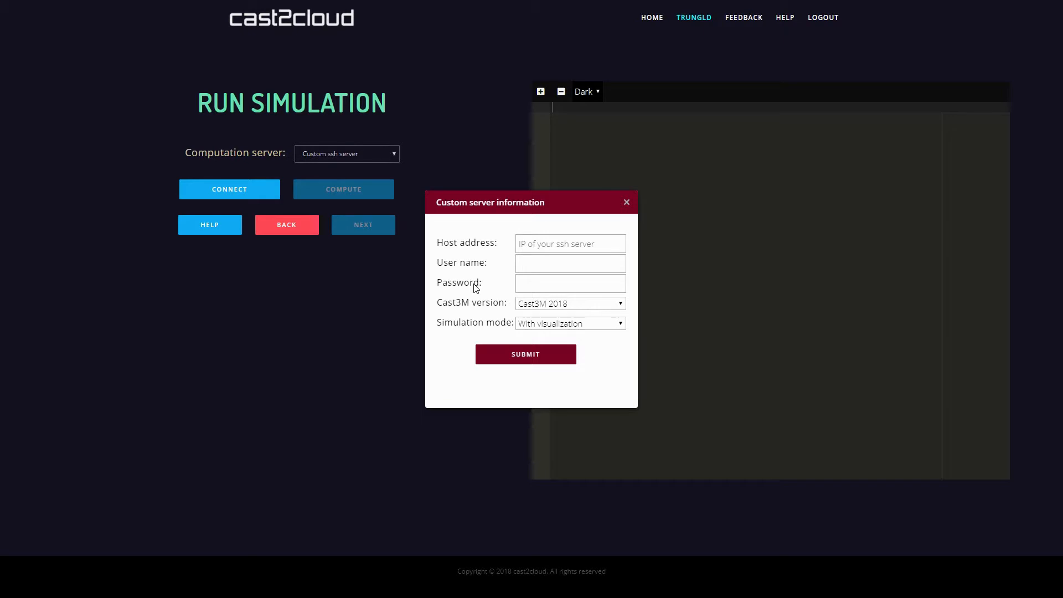
pyautogui.click(218, 226)
pyautogui.moveTo(469, 197); pyautogui.dragTo(748, 192)
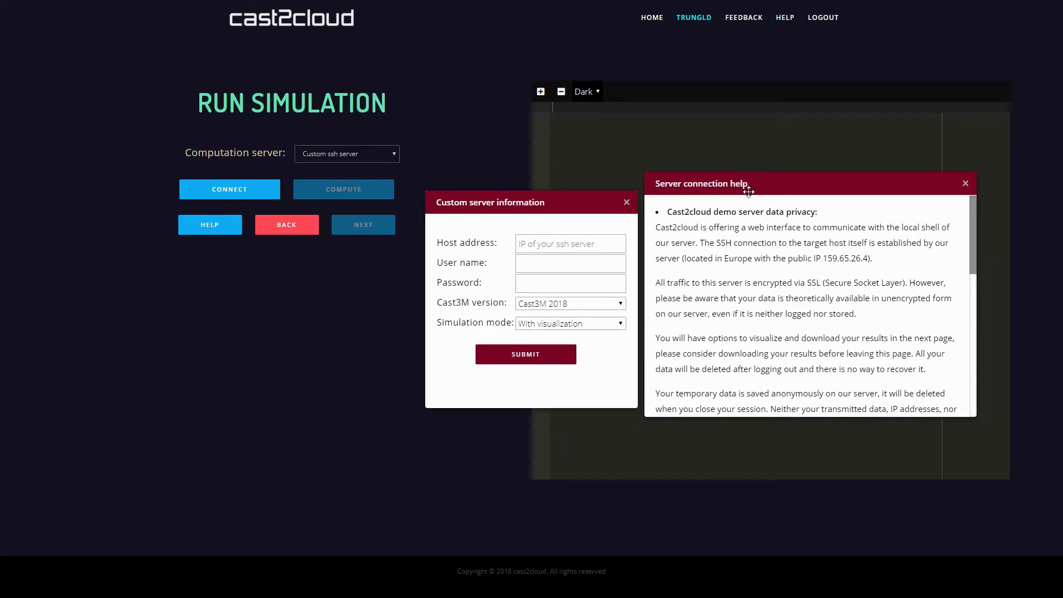
pyautogui.scroll(-6, 775, 241)
pyautogui.scroll(-5, 777, 242)
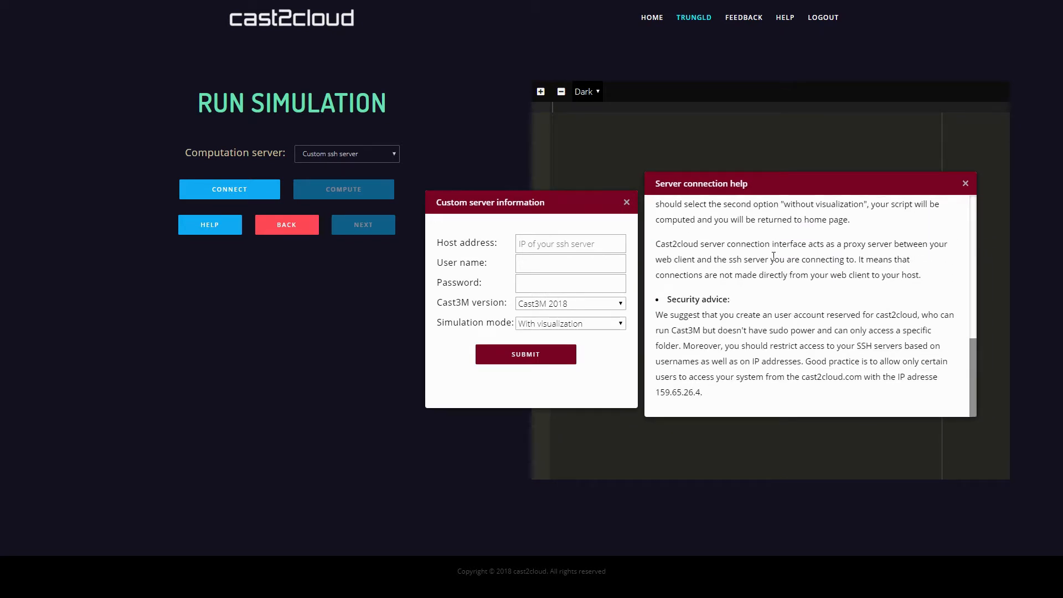
pyautogui.click(966, 183)
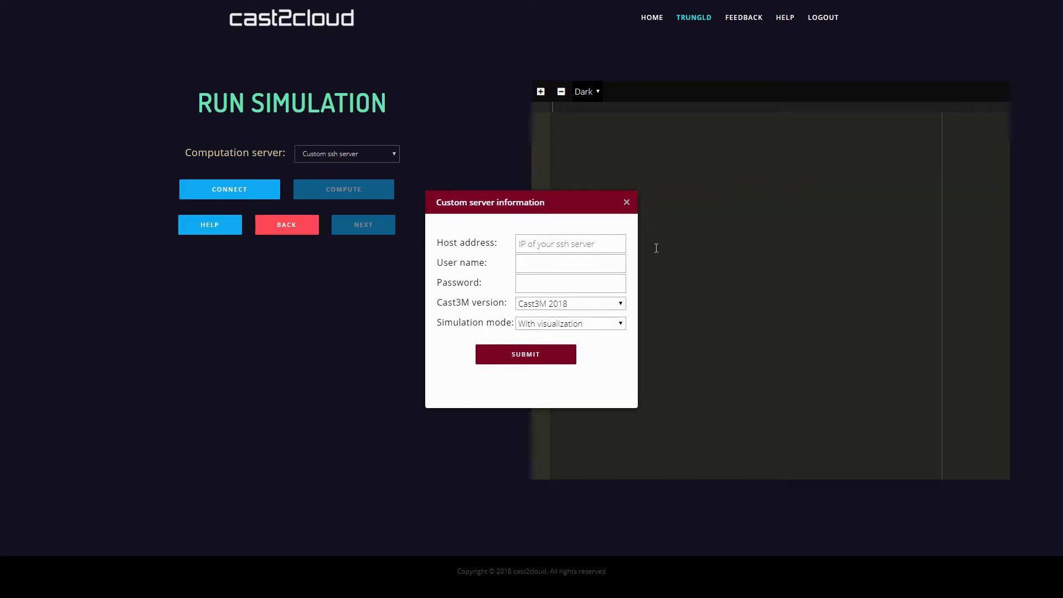
# Examine the Cast3M version and simulation mode options in the custom server form, and close it without submitting
pyautogui.click(591, 304)
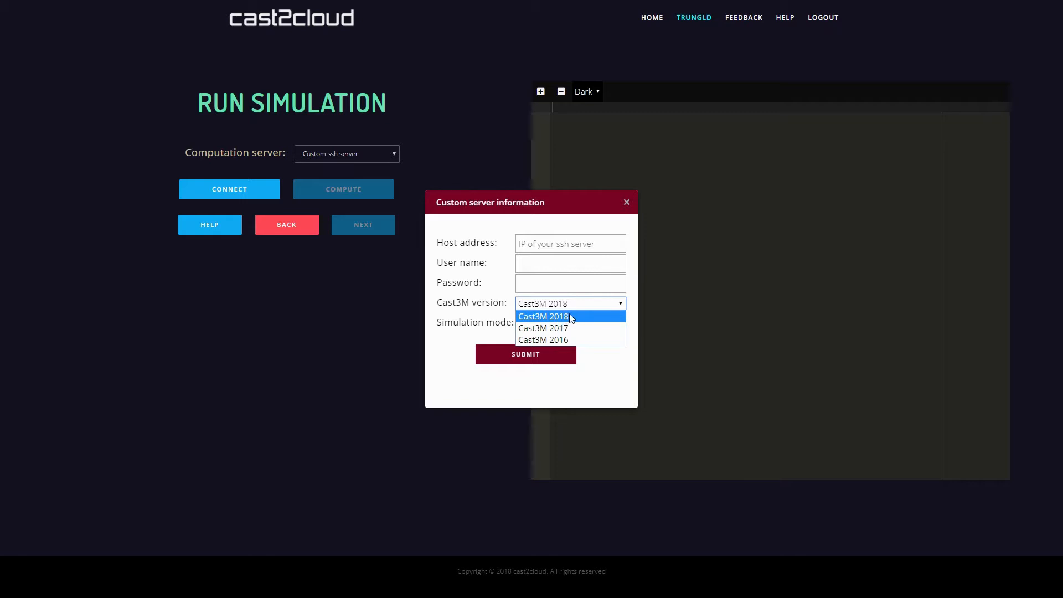
pyautogui.click(571, 317)
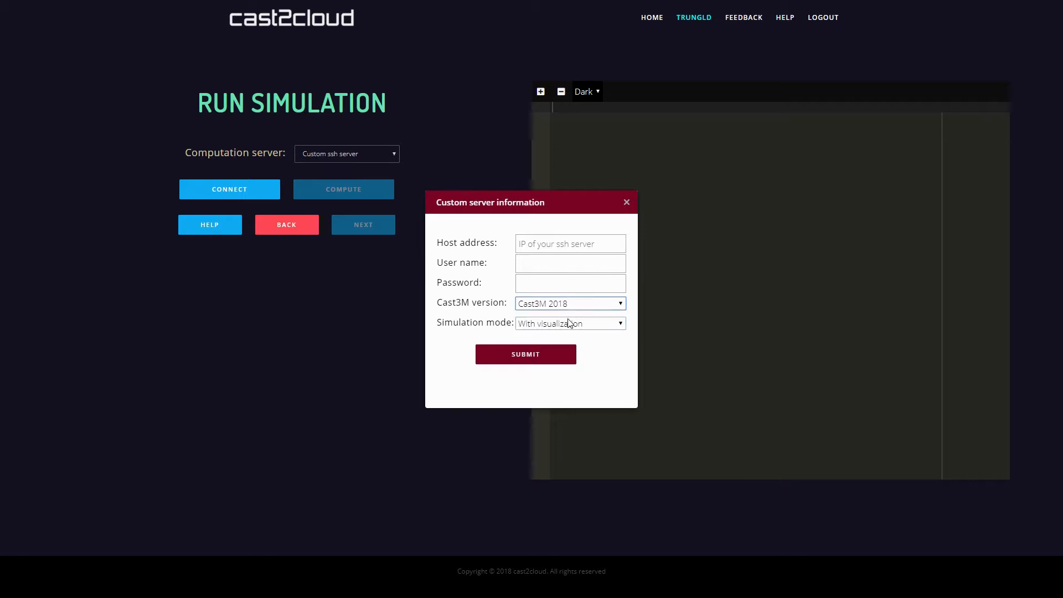
pyautogui.click(569, 323)
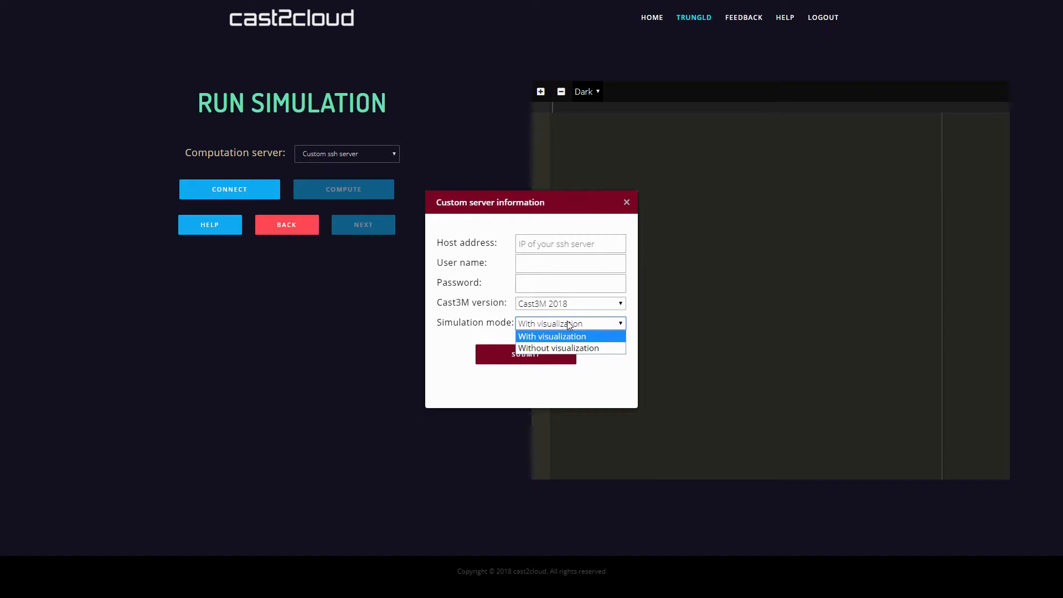
pyautogui.click(609, 339)
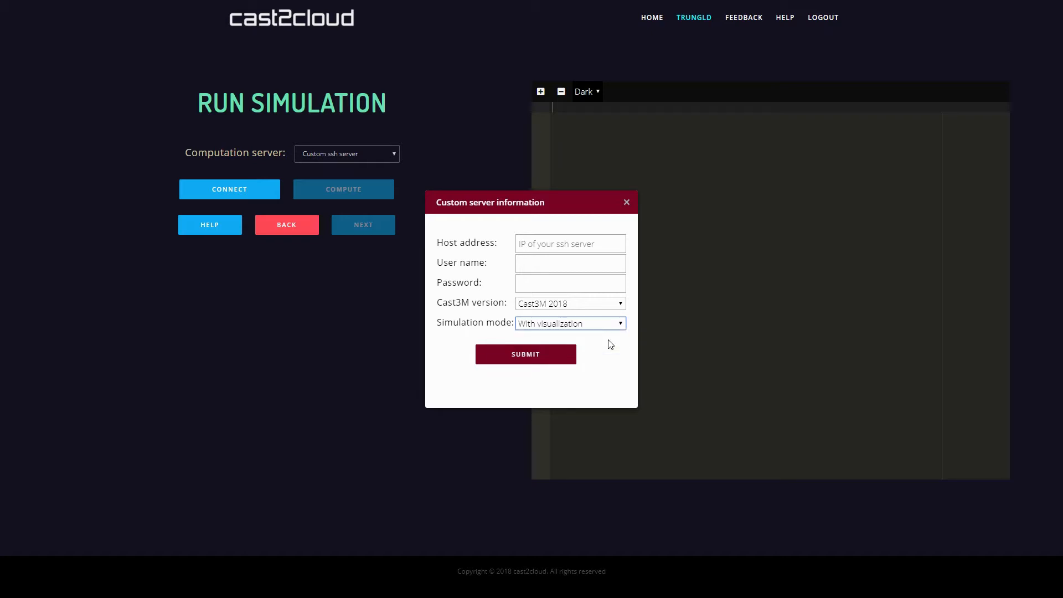
pyautogui.click(626, 202)
# Choose the Cast2cloud demo server as the computation server and connect to it, accepting the connection conditions
pyautogui.click(341, 157)
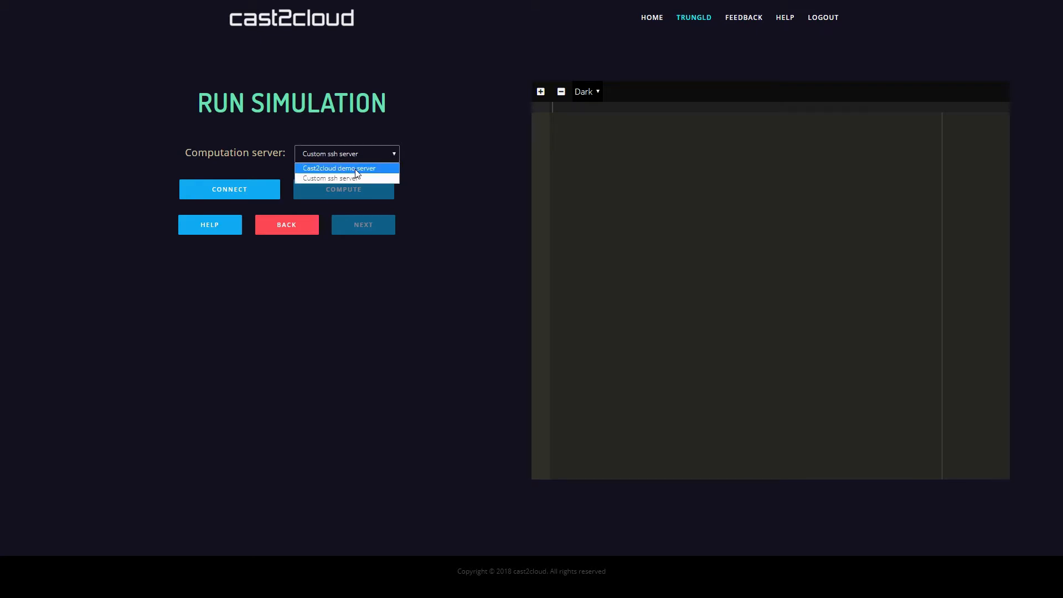
pyautogui.click(355, 169)
pyautogui.click(247, 192)
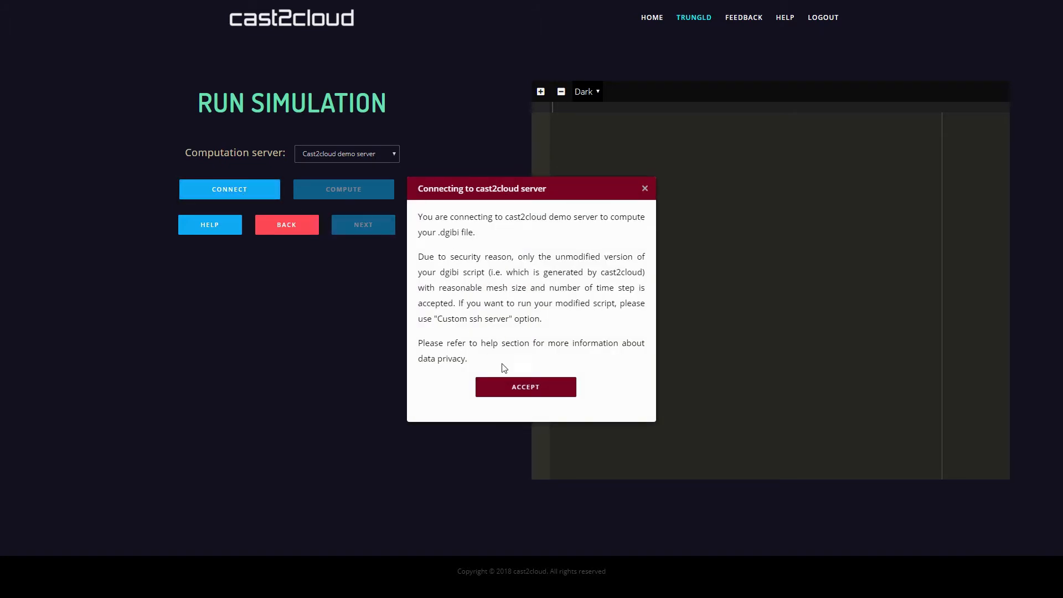
pyautogui.click(532, 394)
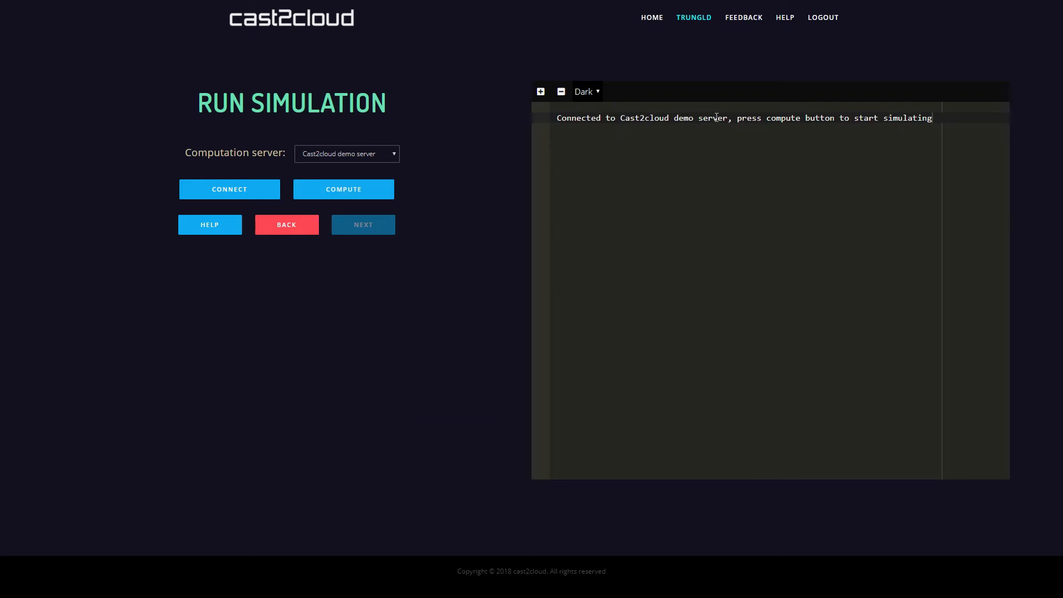
# Run the computation on the connected server and proceed to the result visualization
pyautogui.click(359, 192)
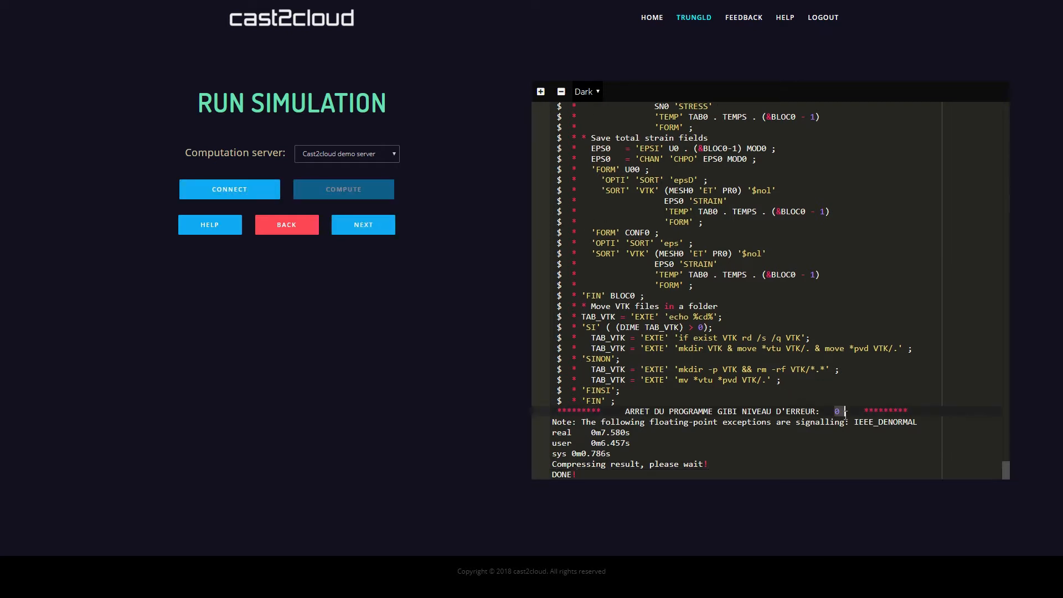
pyautogui.click(826, 401)
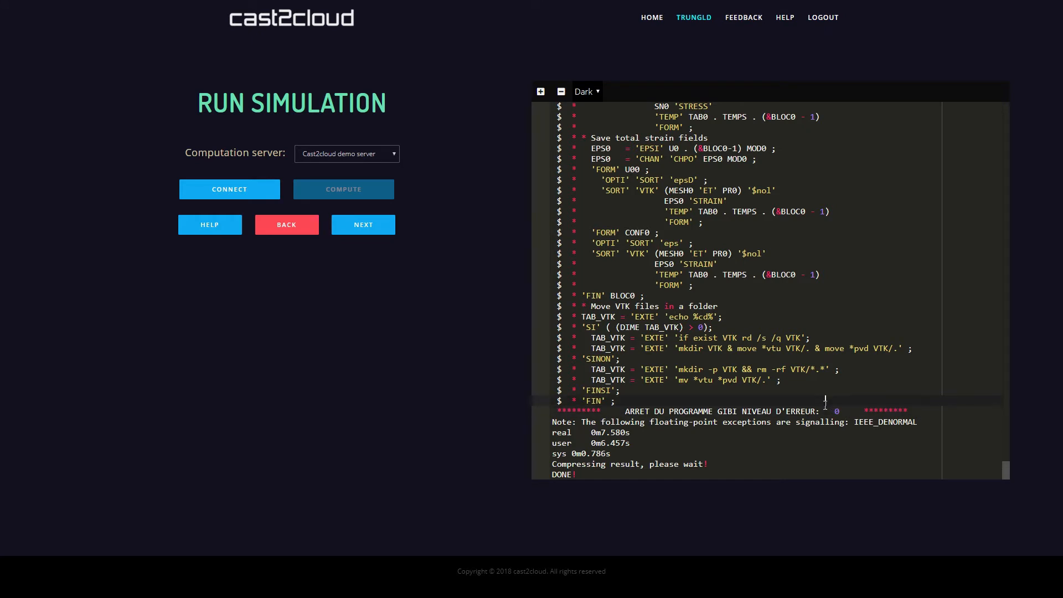
pyautogui.click(346, 228)
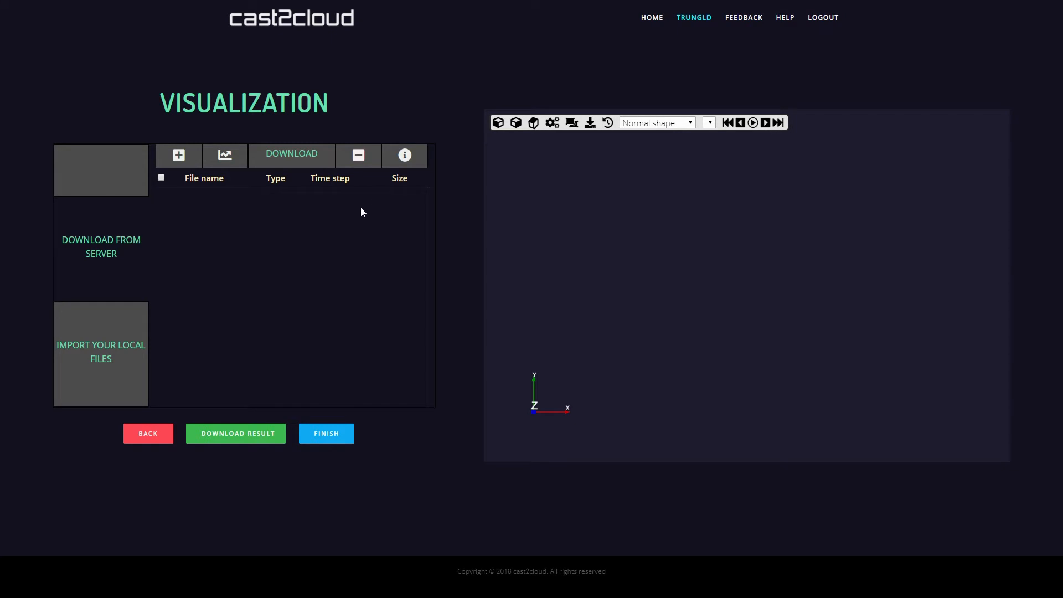
# Read the visualization help on the result table and plot controls, and close it
pyautogui.click(405, 162)
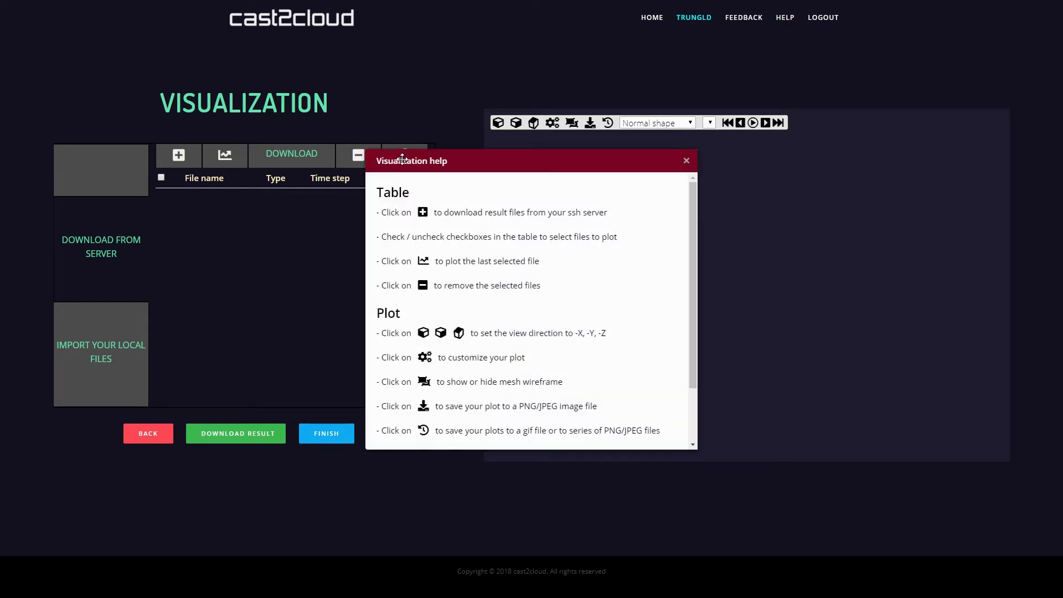
pyautogui.scroll(-3, 482, 238)
pyautogui.scroll(3, 514, 299)
pyautogui.click(689, 163)
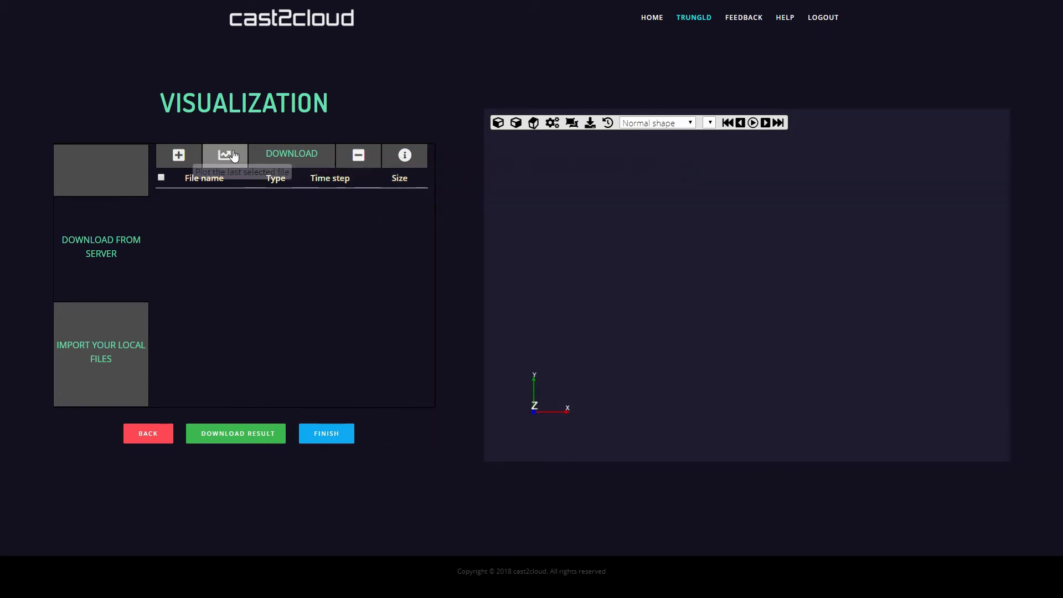
# Download all Displacement result files for every time step from the server
pyautogui.click(181, 155)
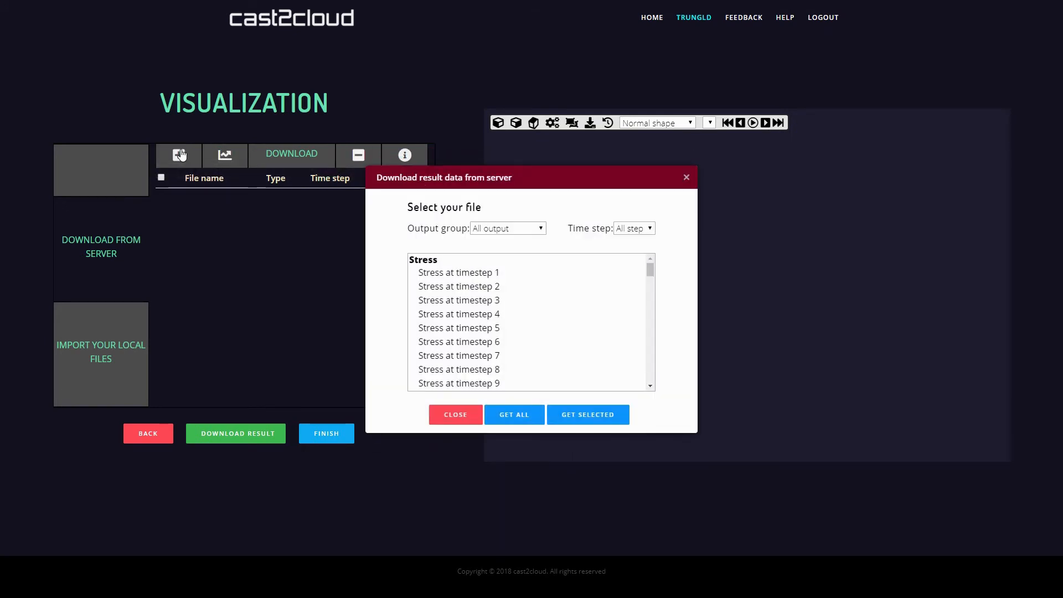
pyautogui.click(499, 230)
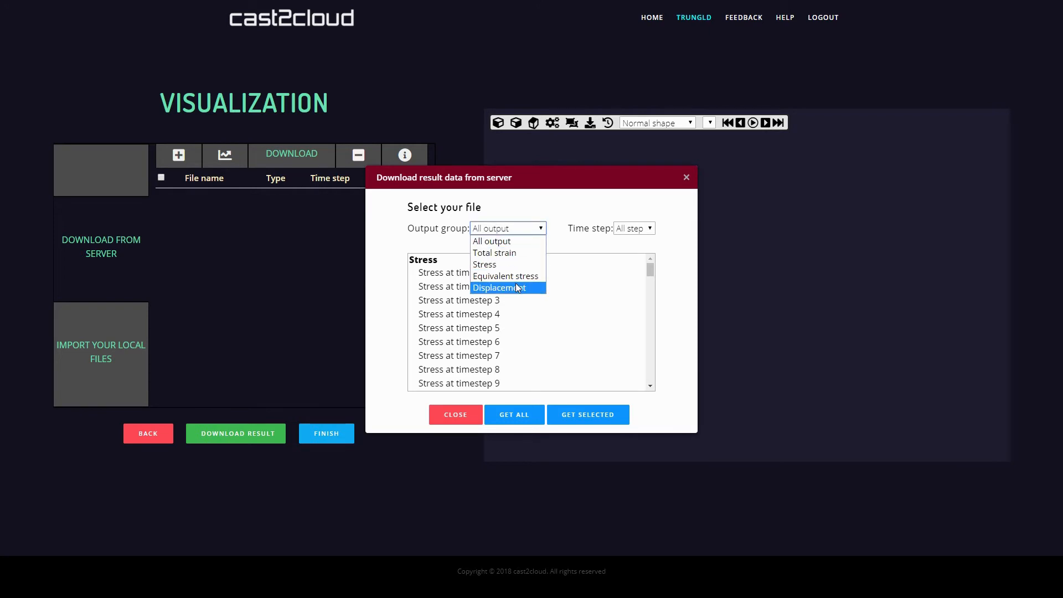
pyautogui.click(633, 227)
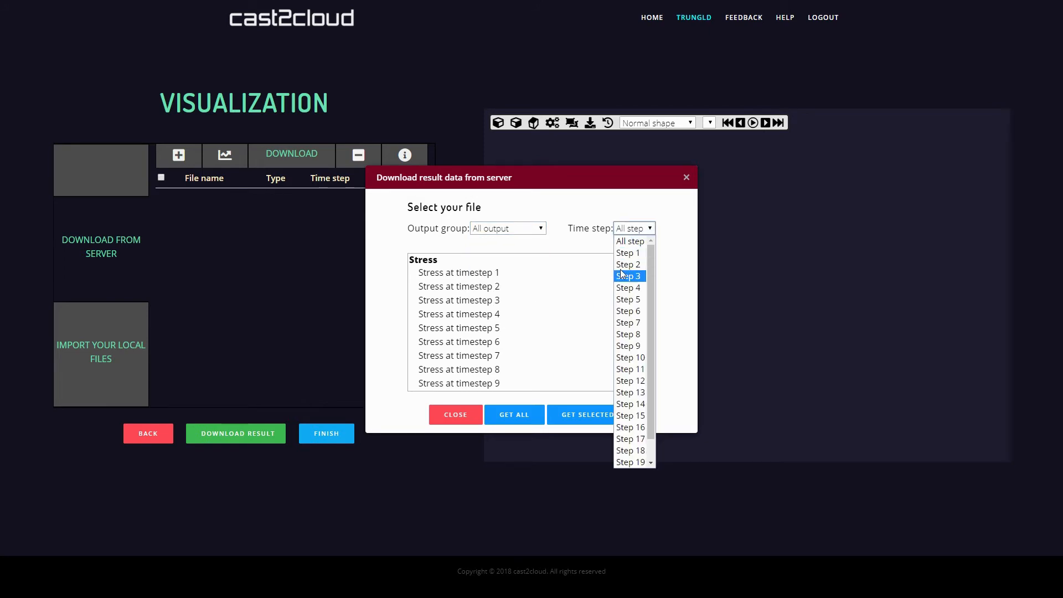
pyautogui.click(697, 297)
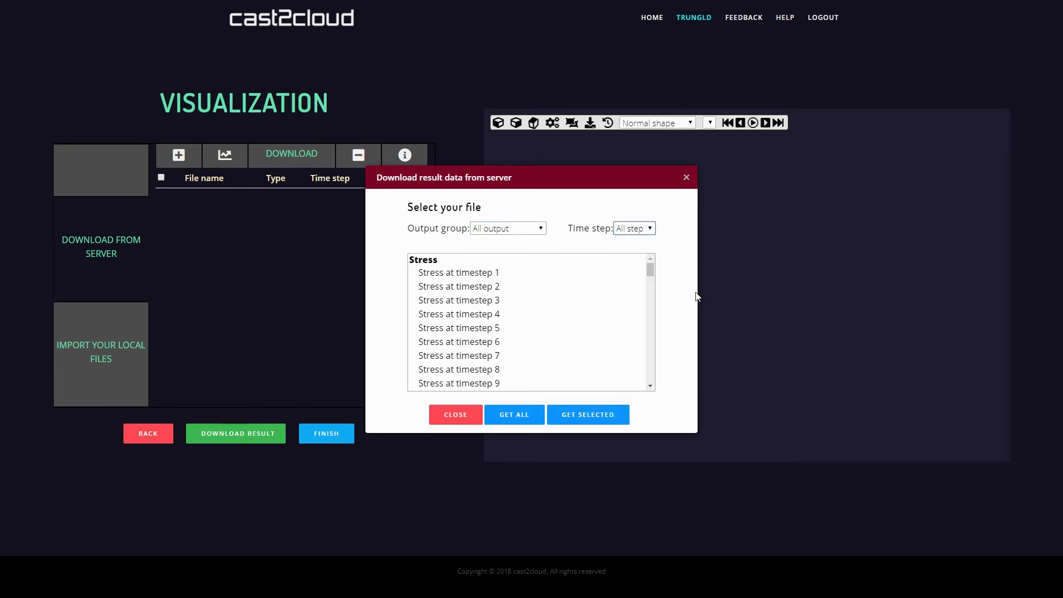
pyautogui.click(490, 228)
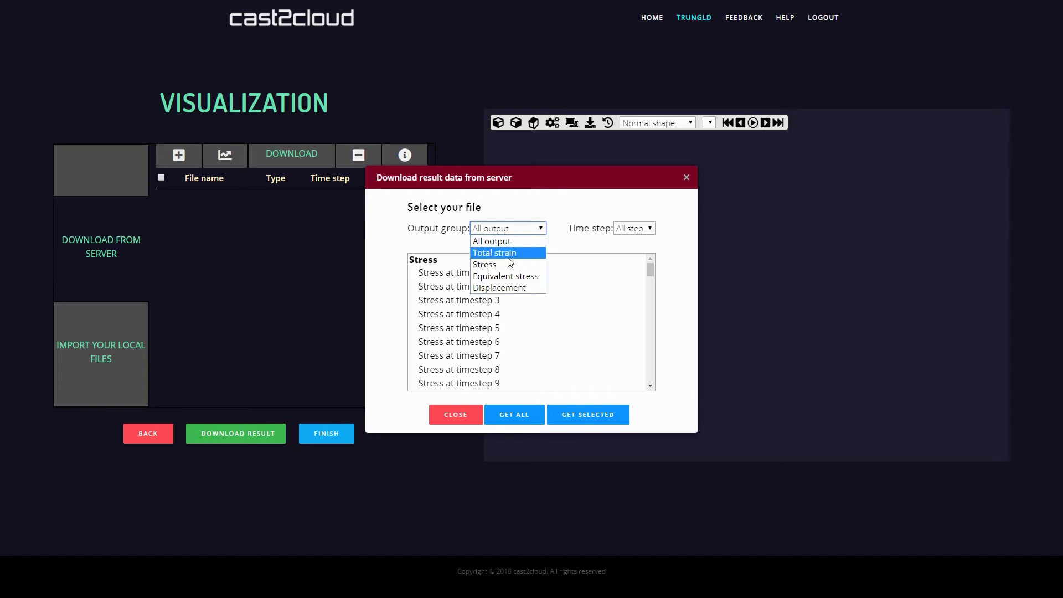
pyautogui.click(511, 288)
pyautogui.scroll(-5, 510, 299)
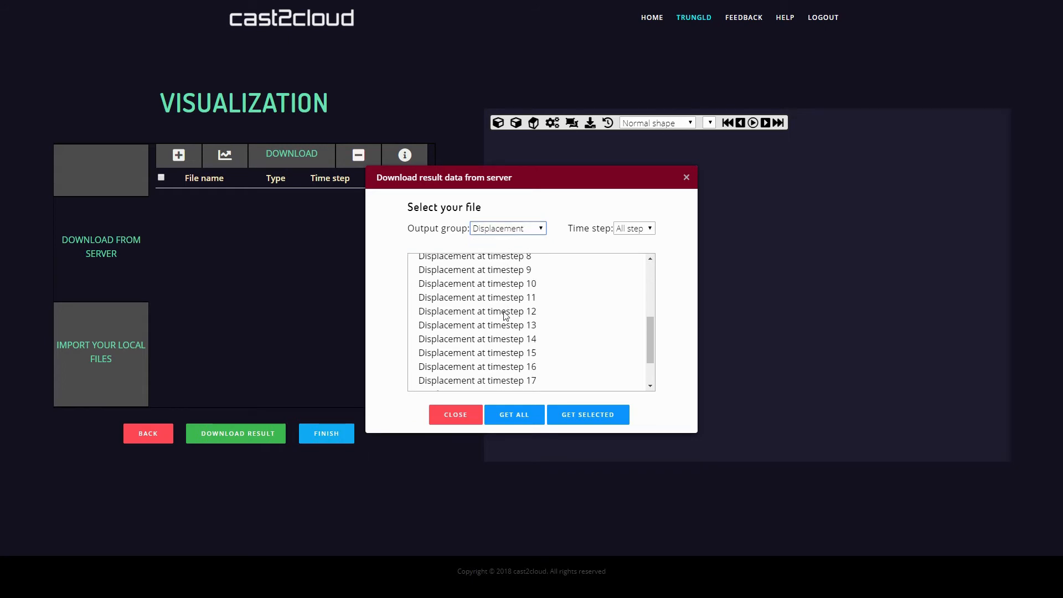
pyautogui.scroll(3, 506, 316)
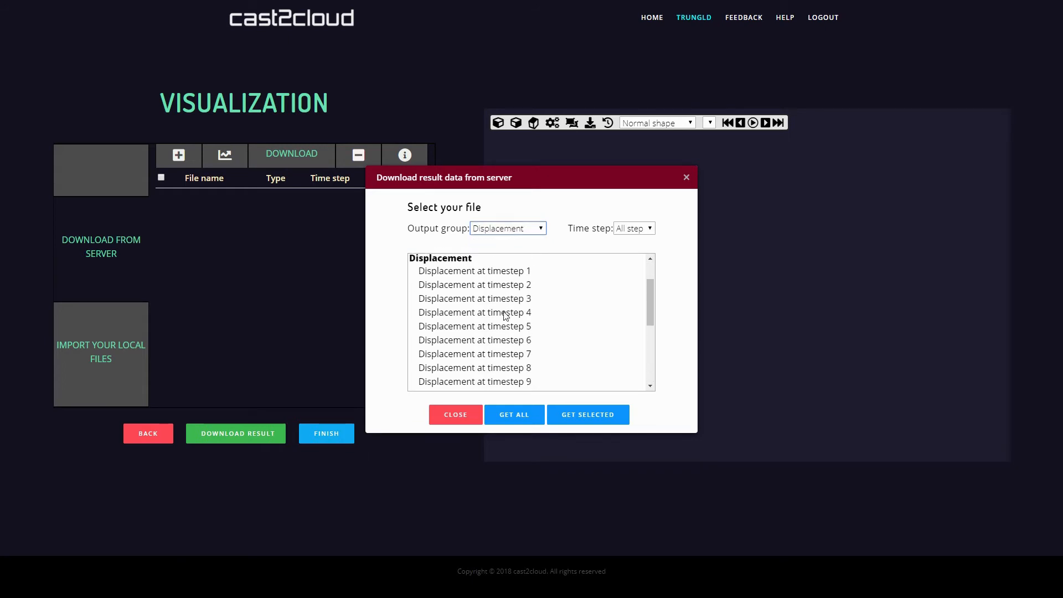
pyautogui.click(516, 411)
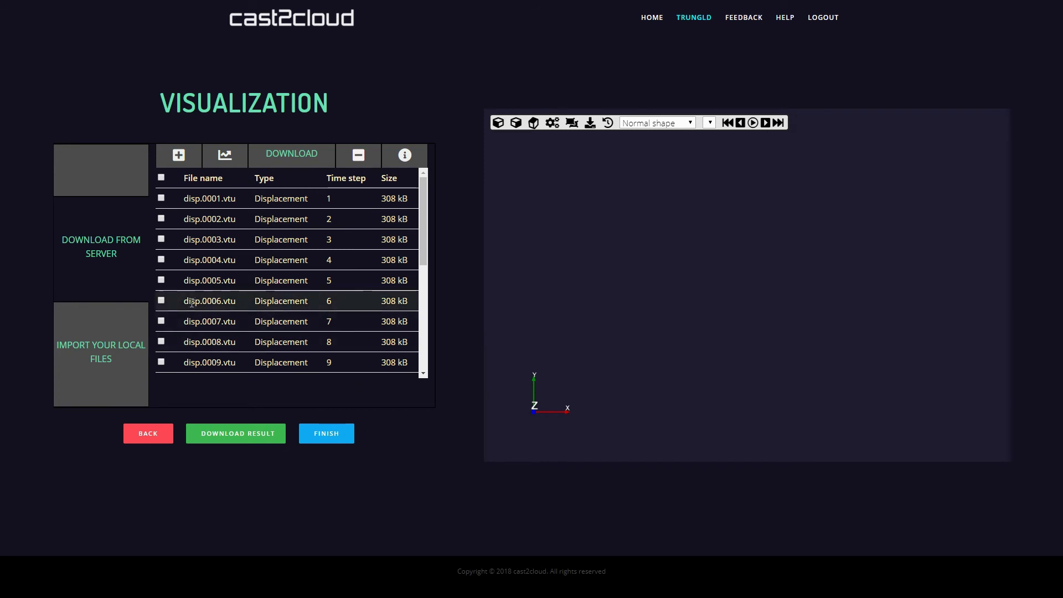
# Plot the displacement result file disp.0007.vtu of time step 7
pyautogui.click(161, 321)
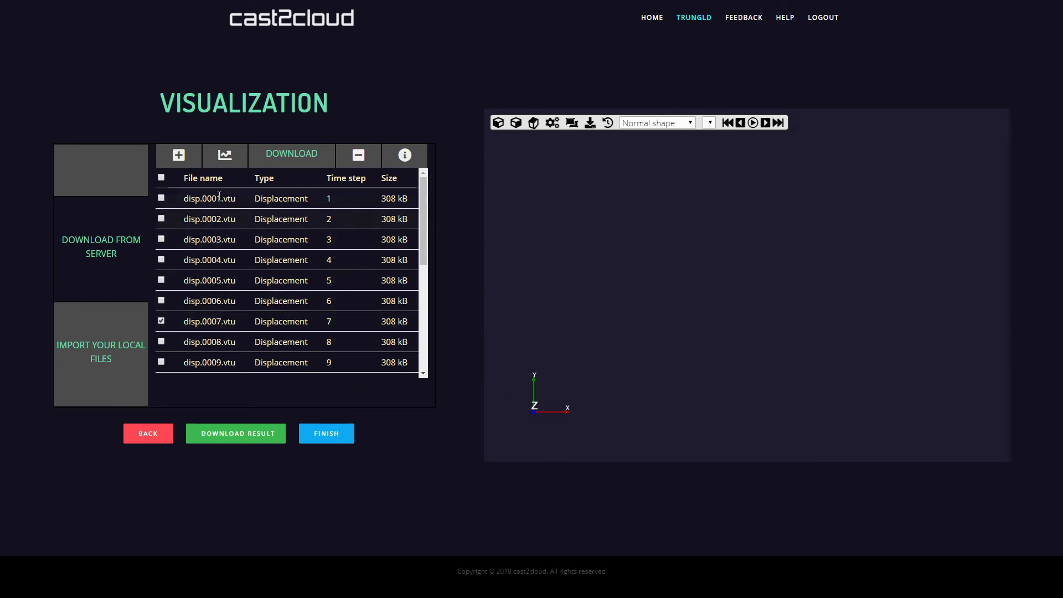
pyautogui.click(223, 159)
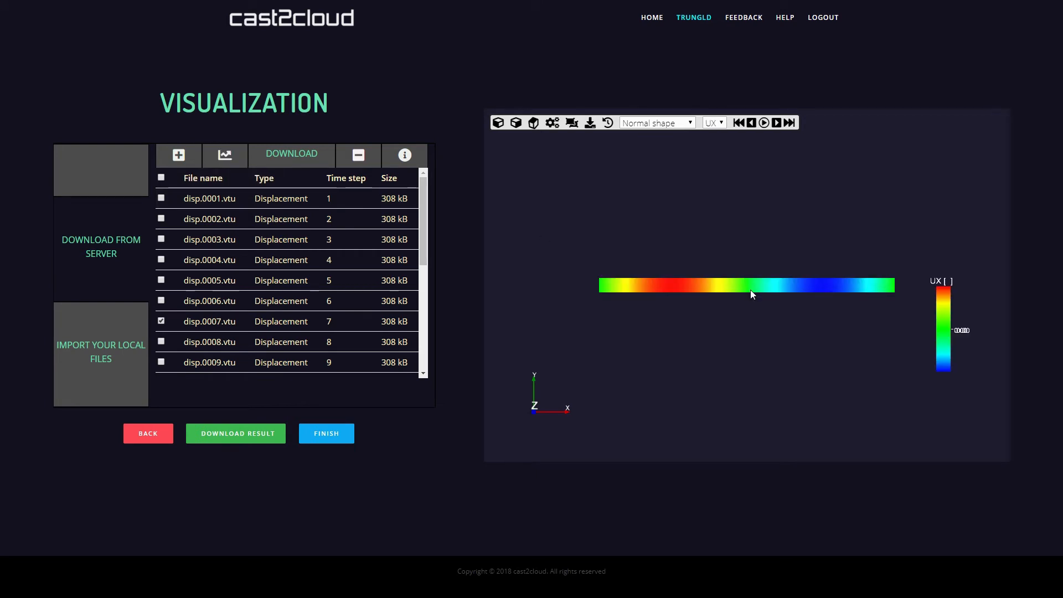
pyautogui.scroll(2, 752, 294)
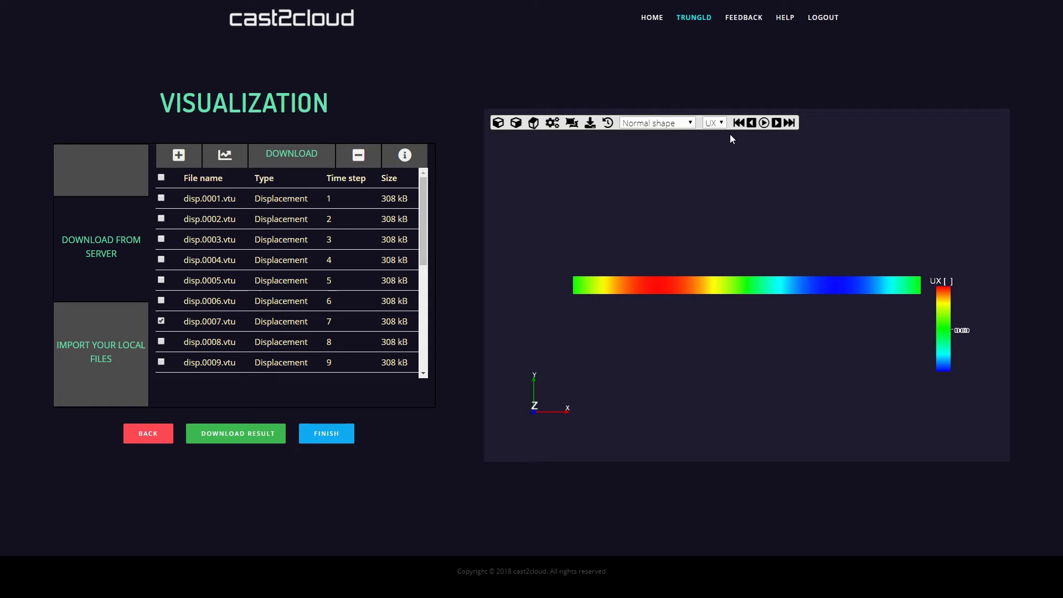
# Animate the displacement results as a deformed shape, viewed along the Y axis
pyautogui.click(763, 122)
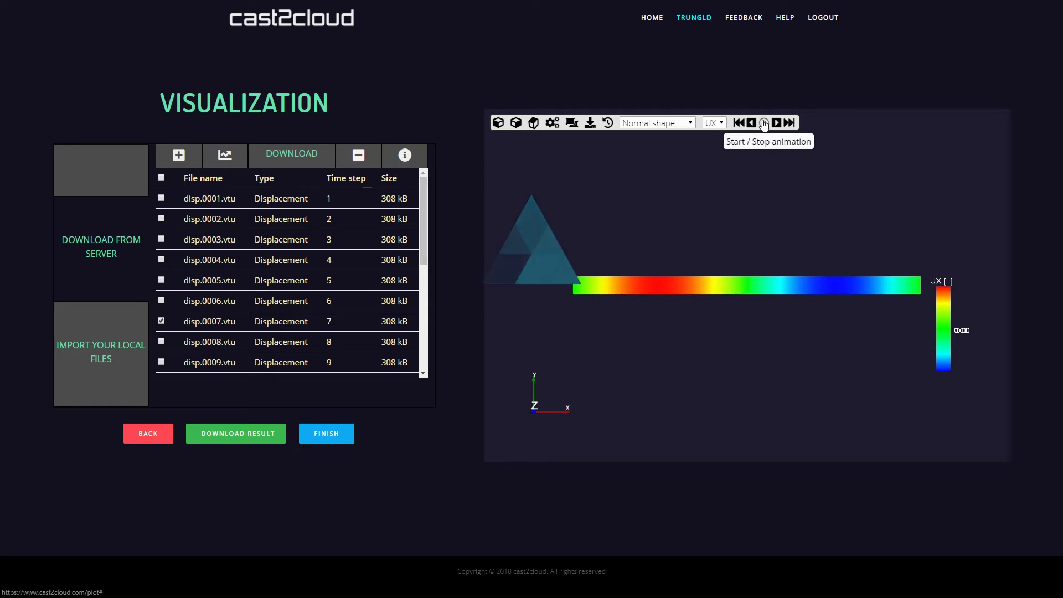
pyautogui.click(673, 124)
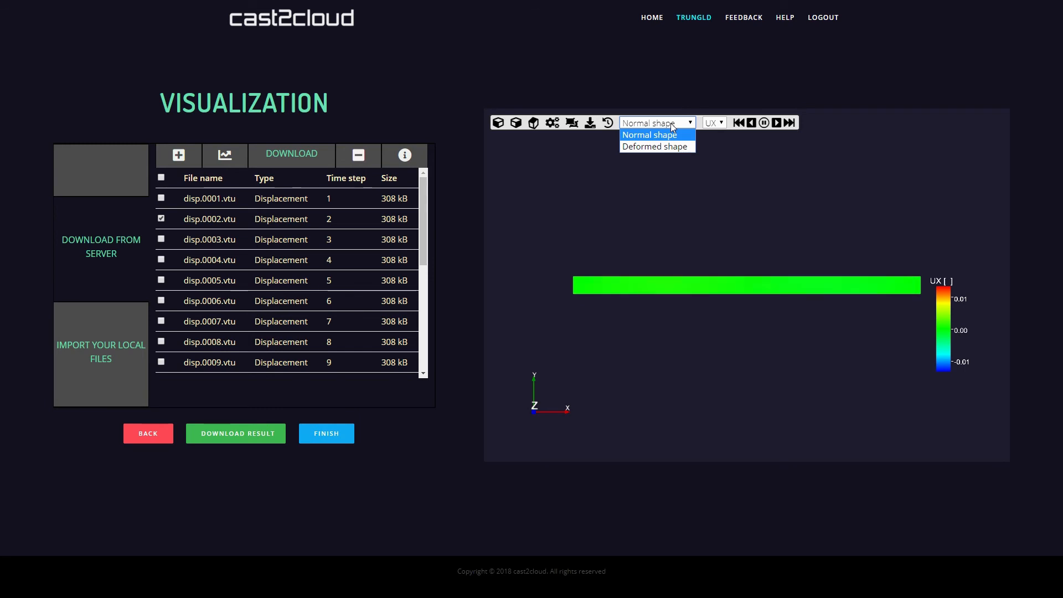
pyautogui.click(669, 145)
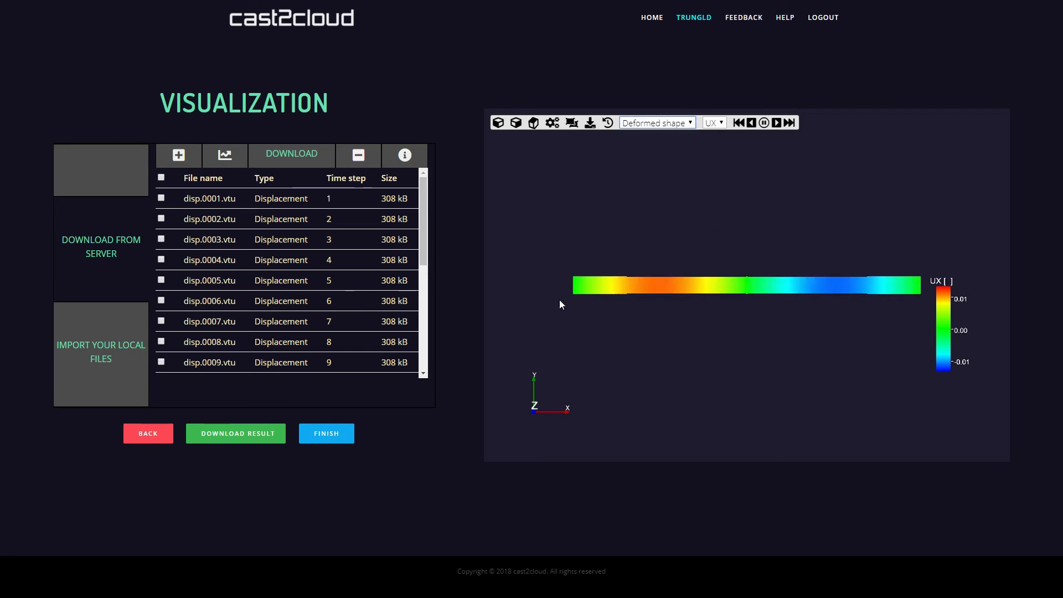
pyautogui.click(514, 123)
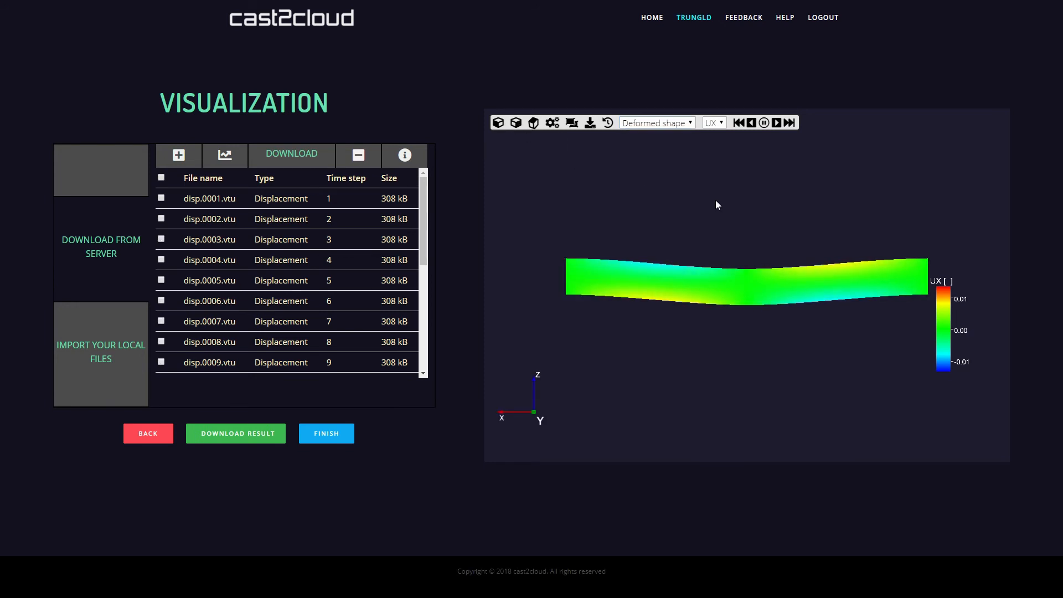
# Switch the plotted displacement component to UY and finally to UZ
pyautogui.click(715, 124)
pyautogui.click(714, 143)
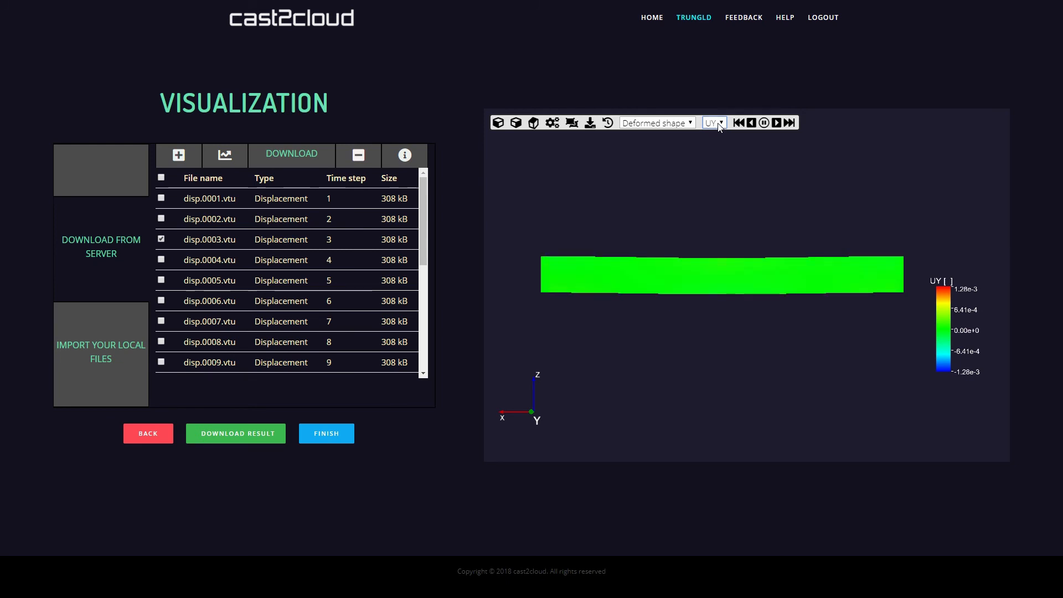
pyautogui.click(719, 122)
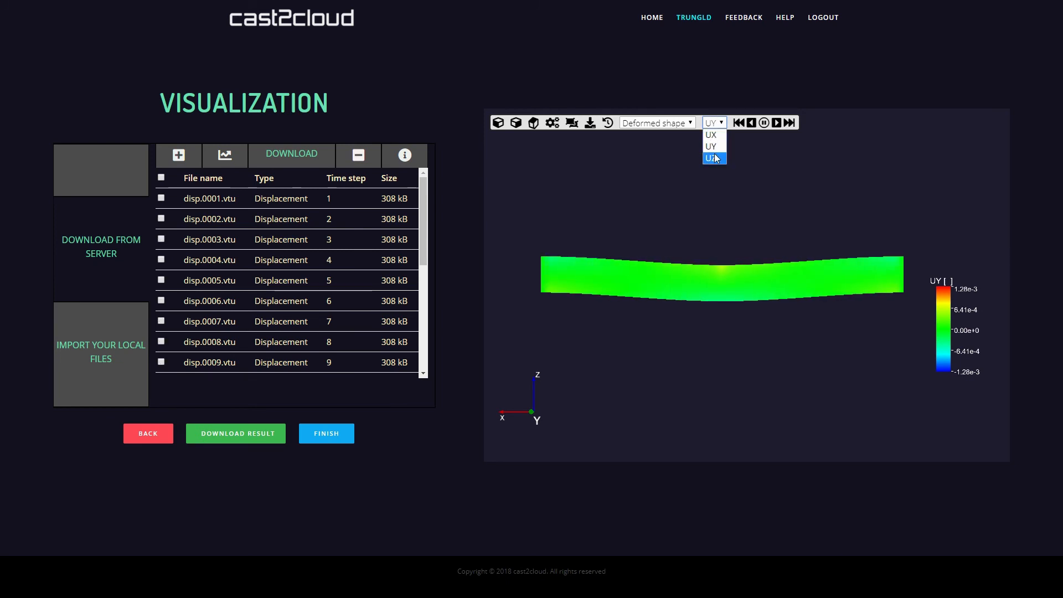
pyautogui.click(715, 154)
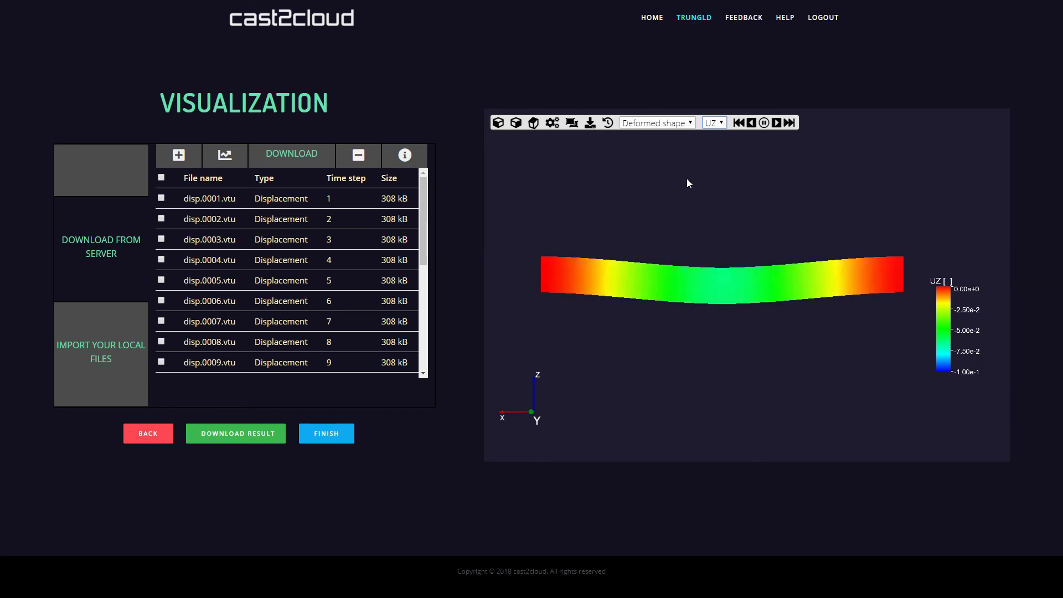
# View the animated UZ deformation along the Z, Y and X axes, and return to the Y-axis view
pyautogui.click(534, 123)
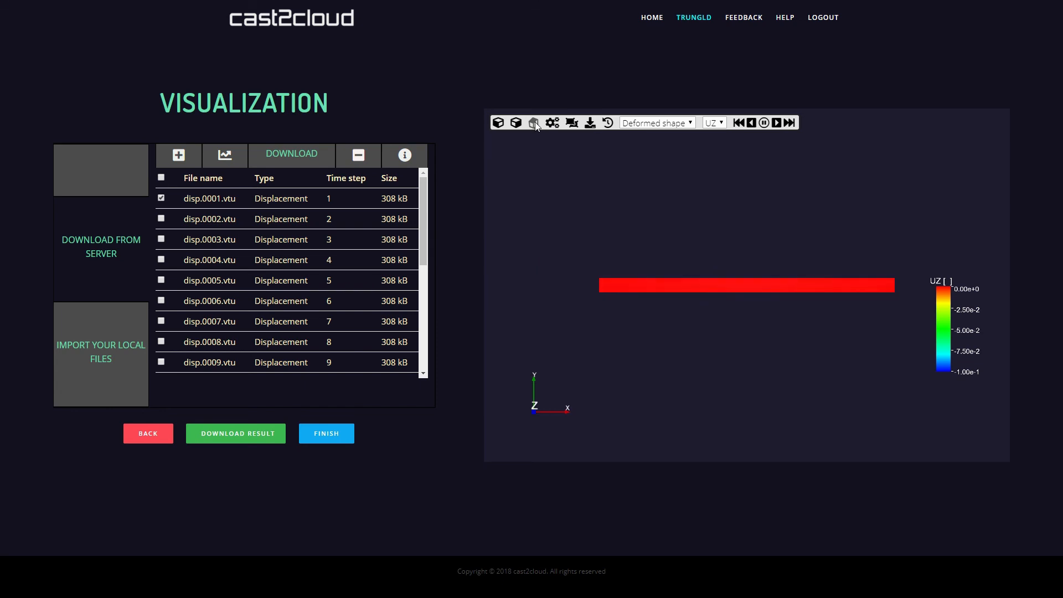
pyautogui.click(519, 122)
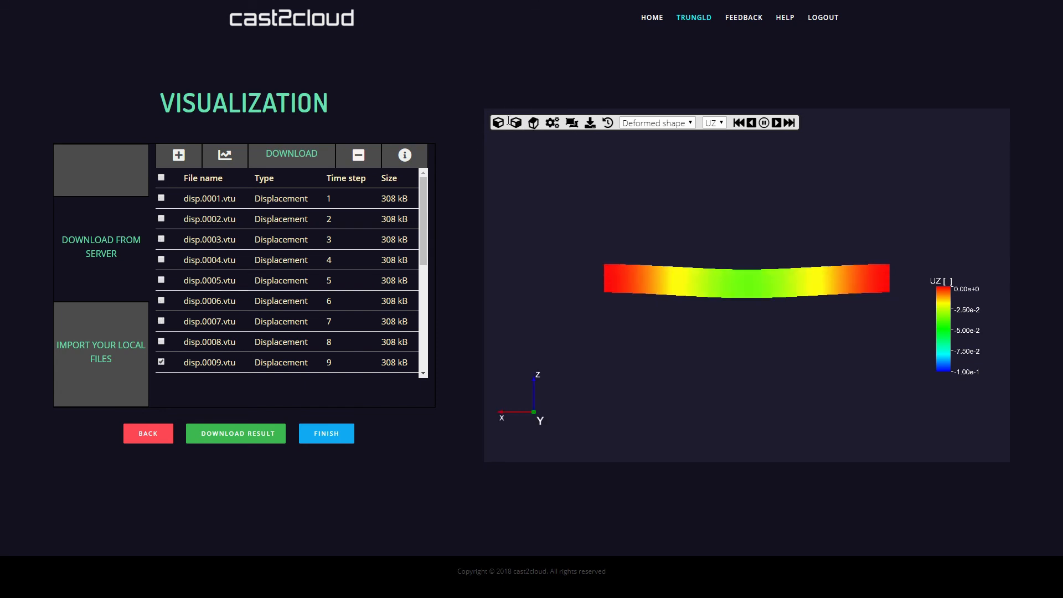
pyautogui.click(500, 123)
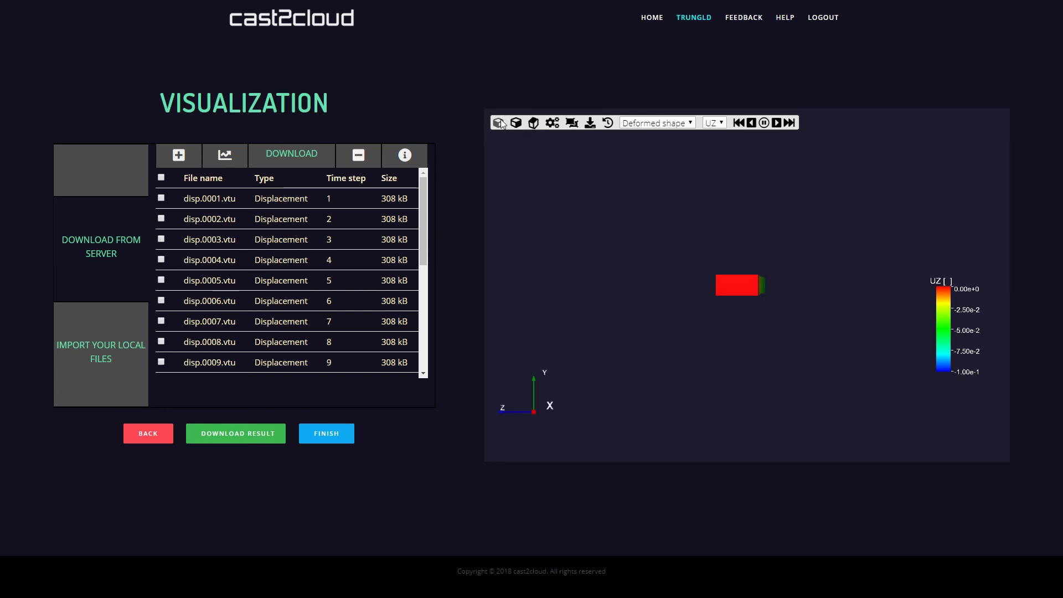
pyautogui.click(519, 123)
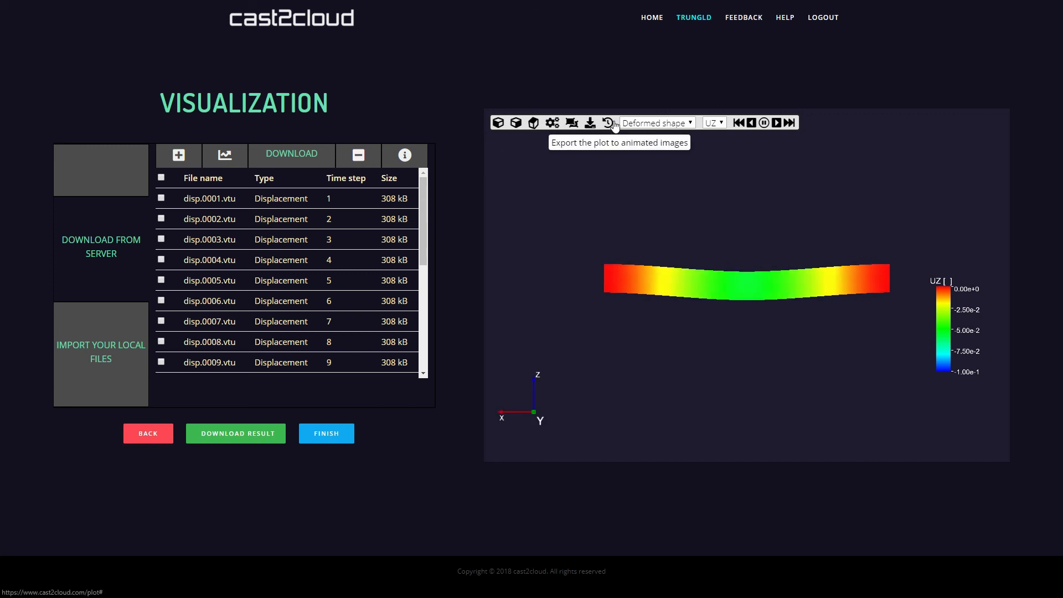
# Stop the animation and start exporting the UZ plot to animated images
pyautogui.click(764, 124)
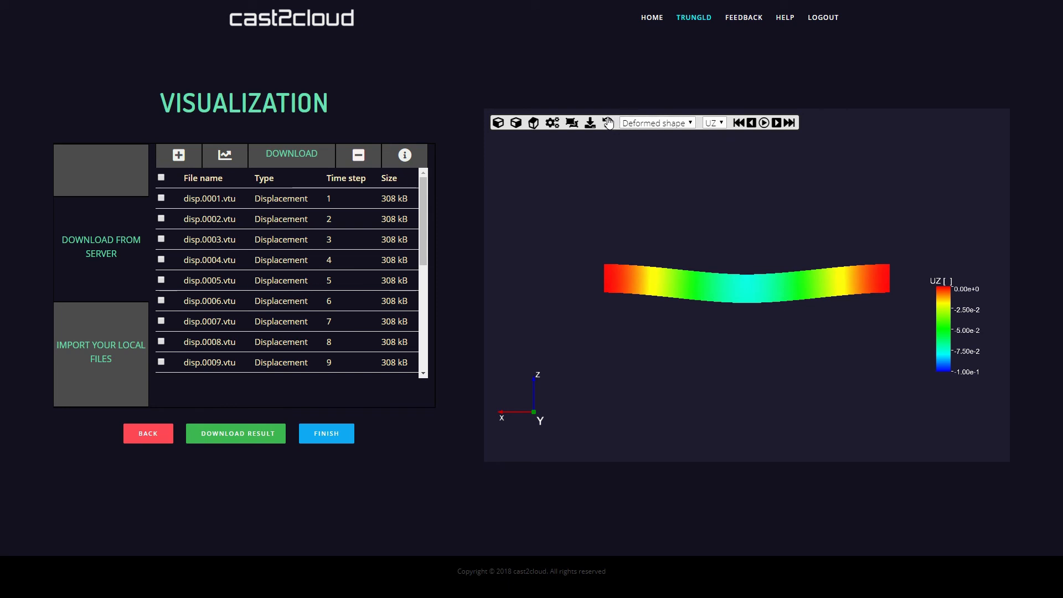
pyautogui.click(609, 123)
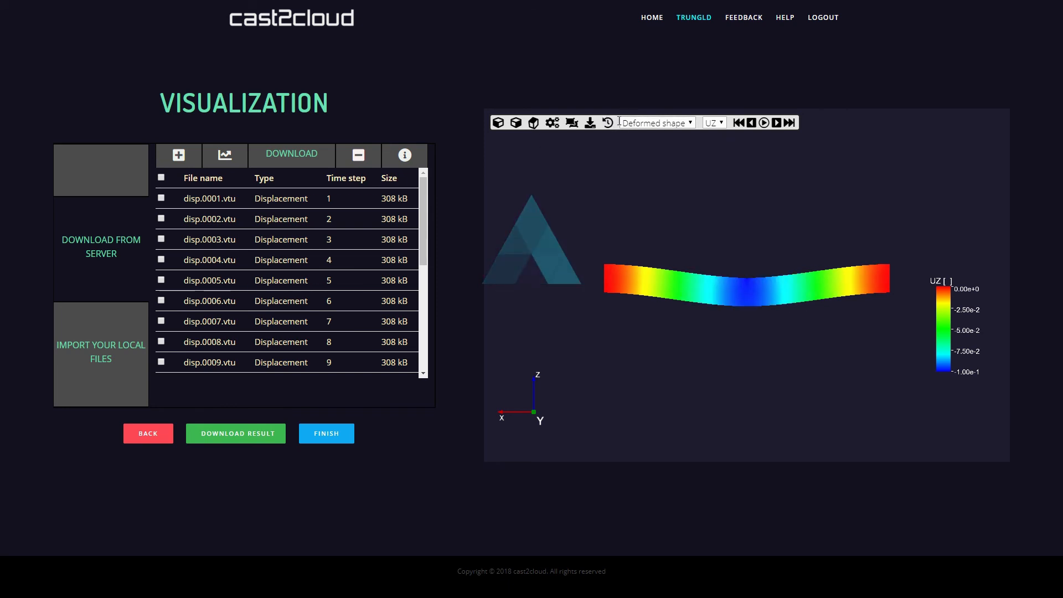